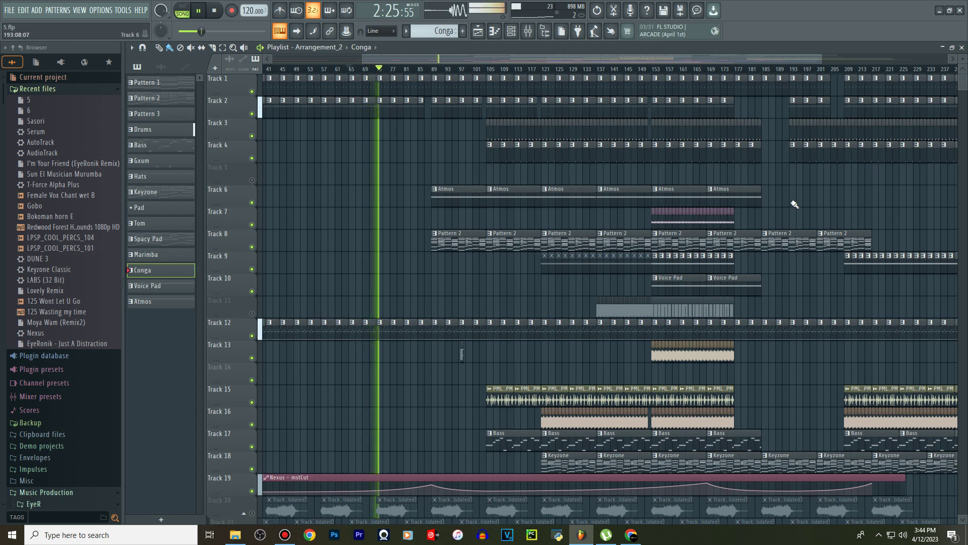
Open the Pattern 3 clip from Track 12 in the piano roll and examine its full note sequence
double_click(383, 334)
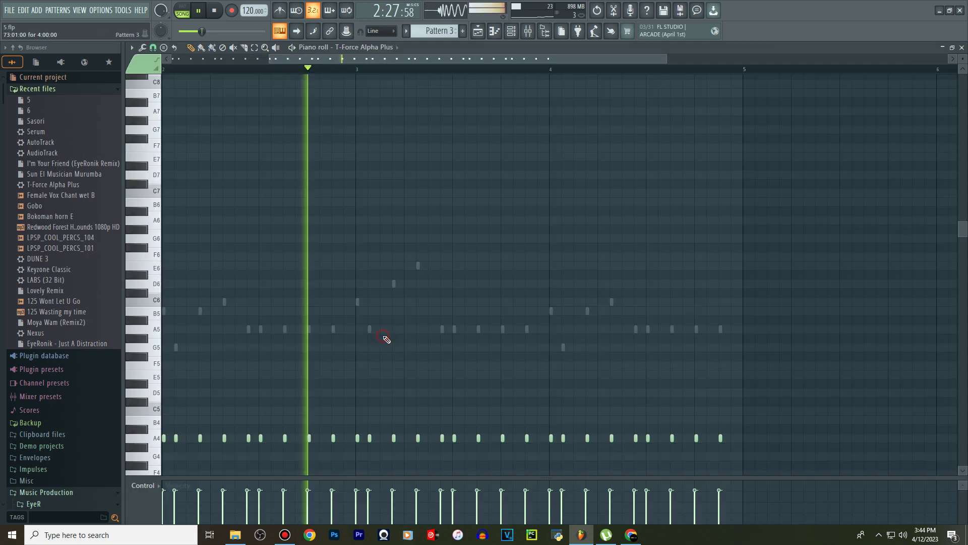
drag(524, 61, 403, 64)
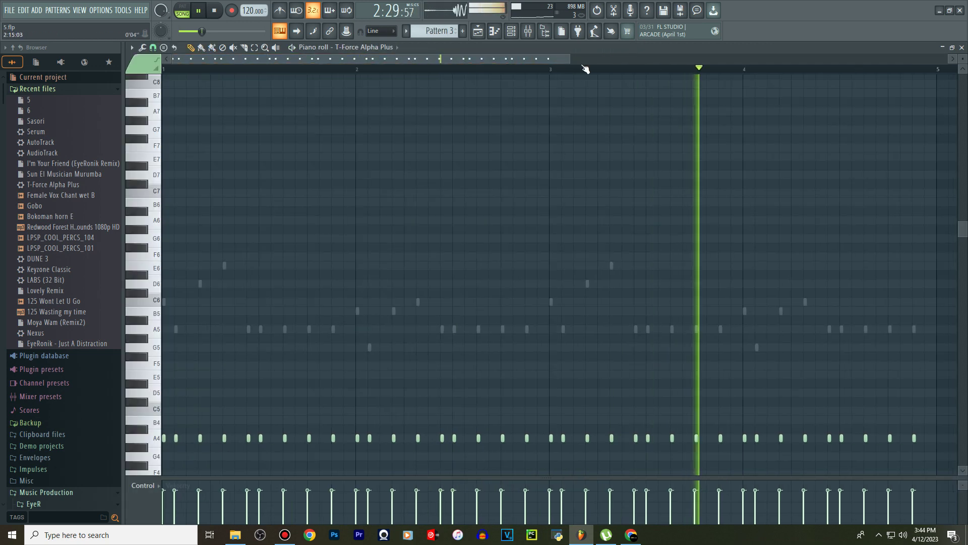
drag(566, 59, 883, 59)
drag(964, 232, 965, 310)
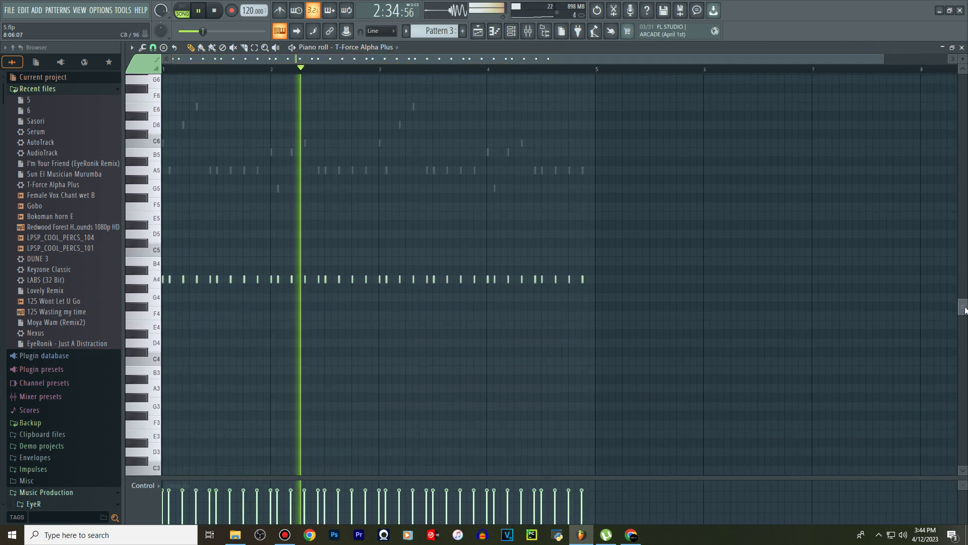
Inspect the Nexus instrument used by Pattern 3 from the channel rack, and close it again
click(517, 31)
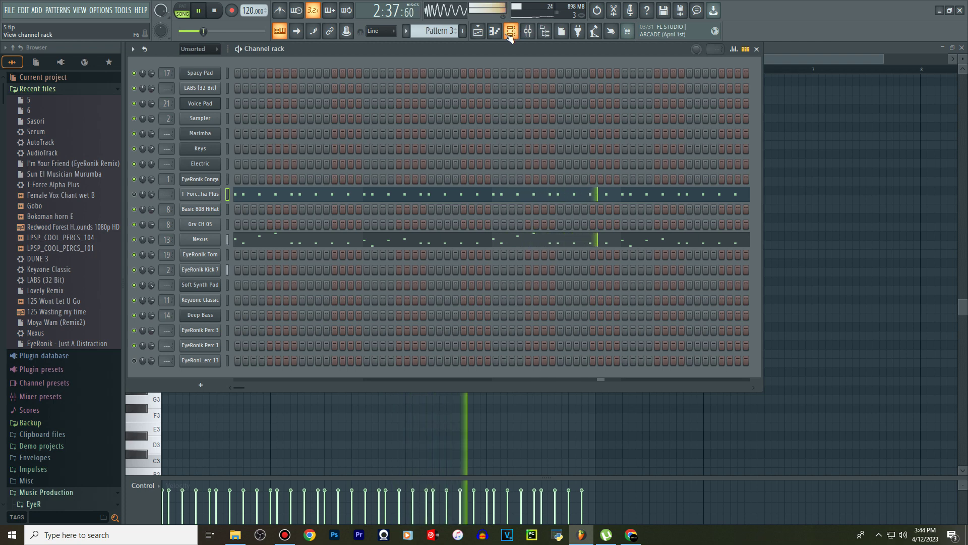
click(207, 244)
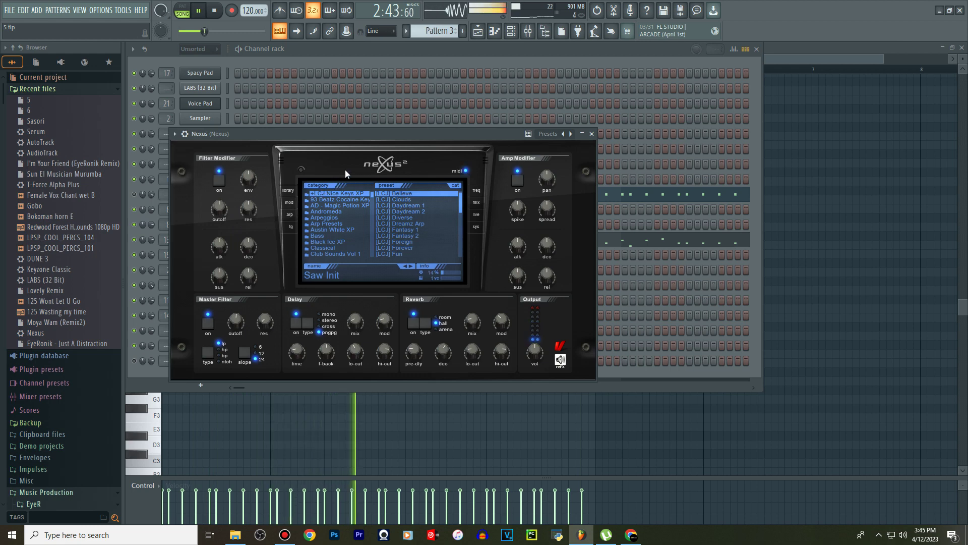
click(592, 133)
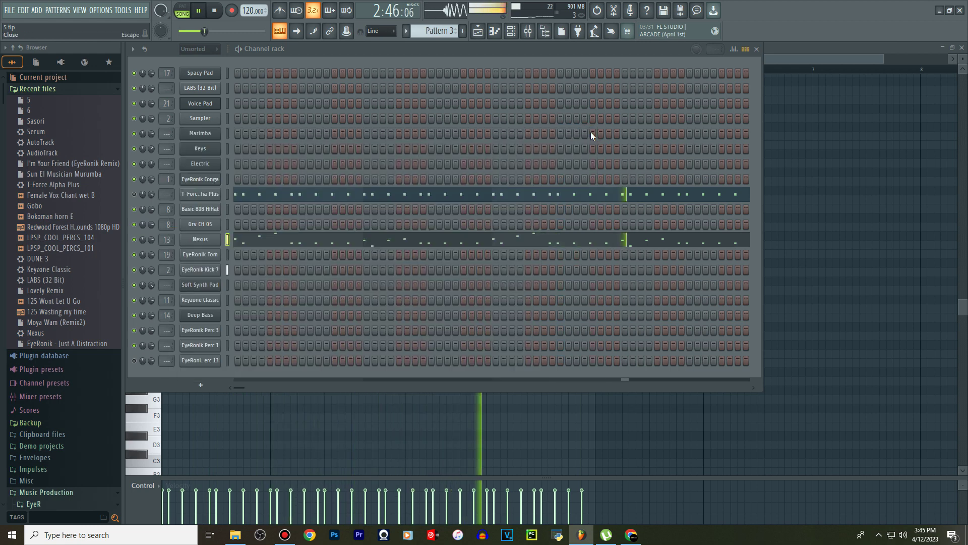
Select the VEH2 FX - 002 audio clip on playlist Track 27 and lower its mixer track volume to -17.2 dB
click(483, 33)
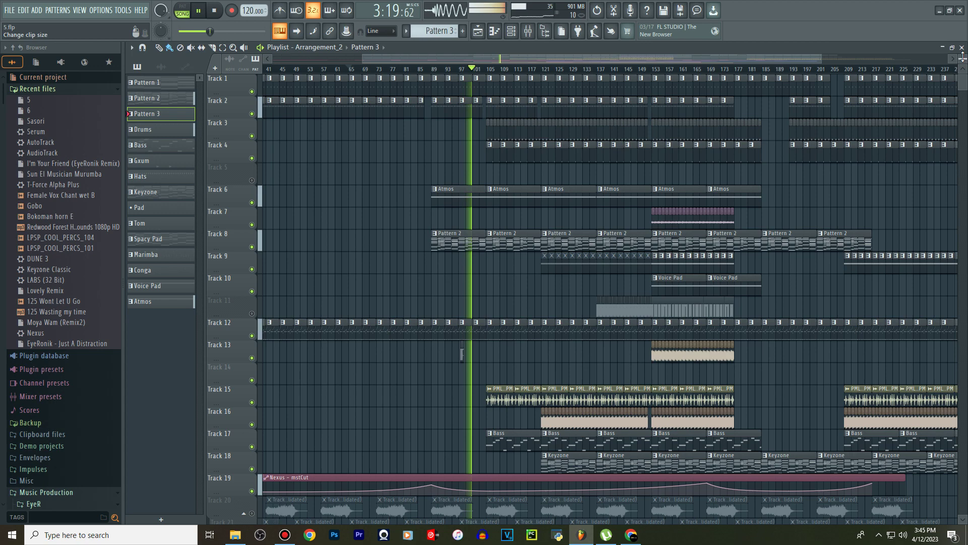
scroll(730, 188, down, 10)
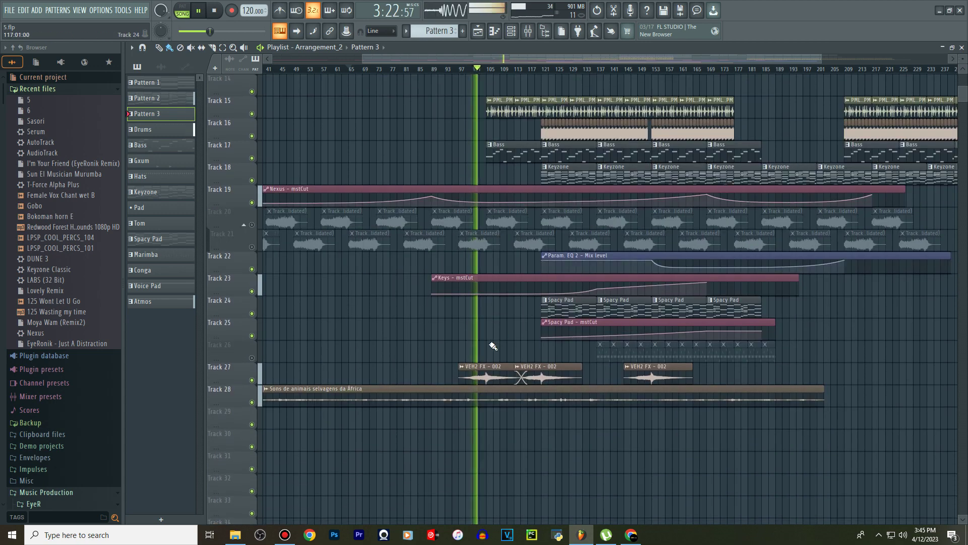
double_click(491, 375)
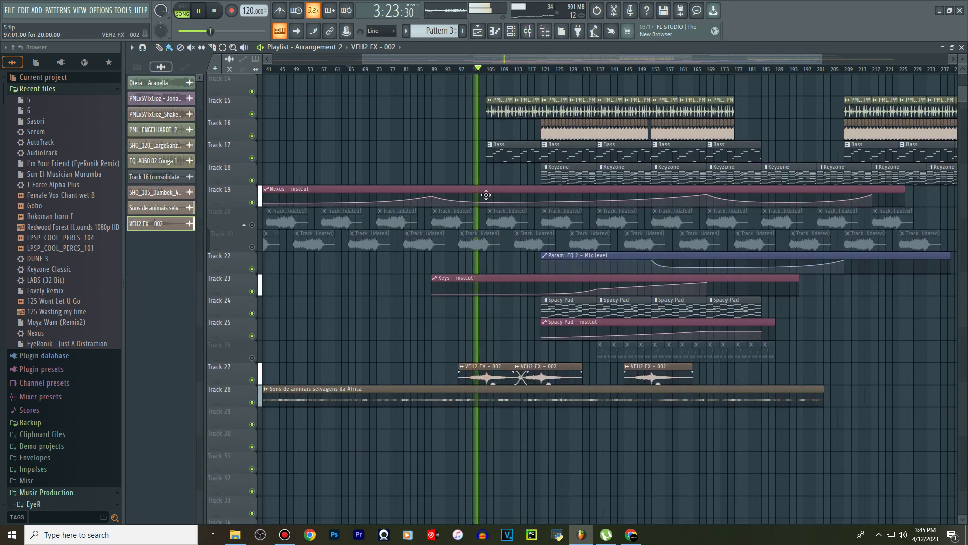
click(530, 32)
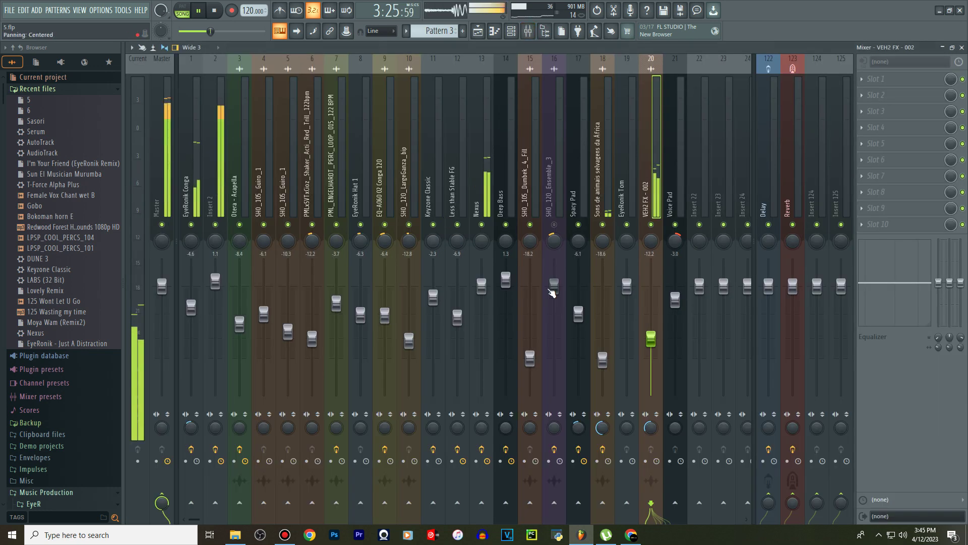
drag(650, 340, 651, 357)
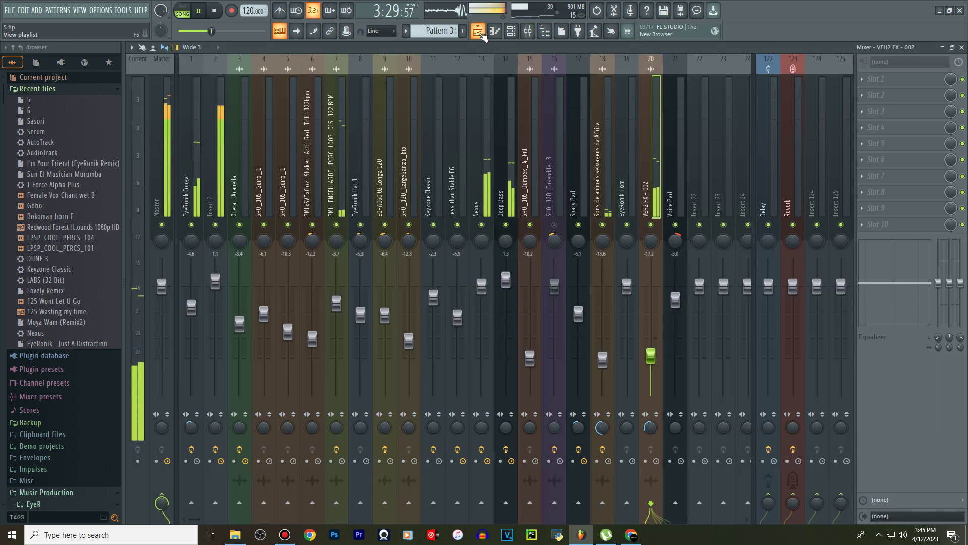
Add Fruity Parametric EQ 2 to slot 1 of VEH2 FX - 002 and make band 1 a high pass at about 666 Hz
click(877, 80)
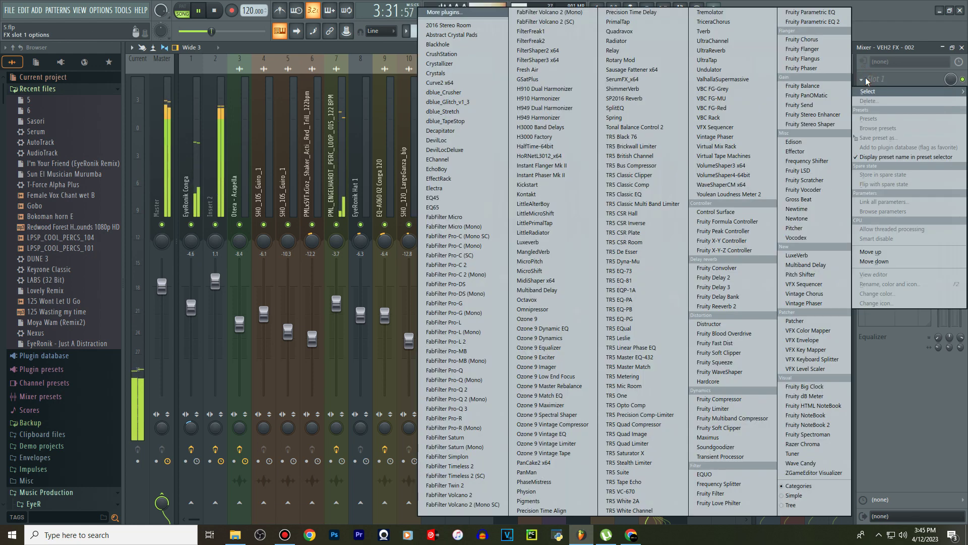
click(812, 22)
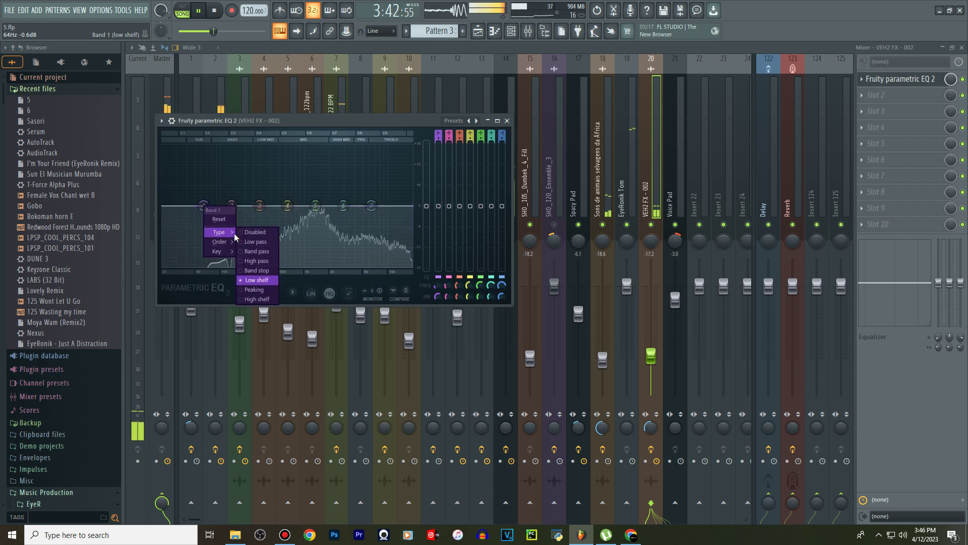
click(257, 261)
right_click(437, 295)
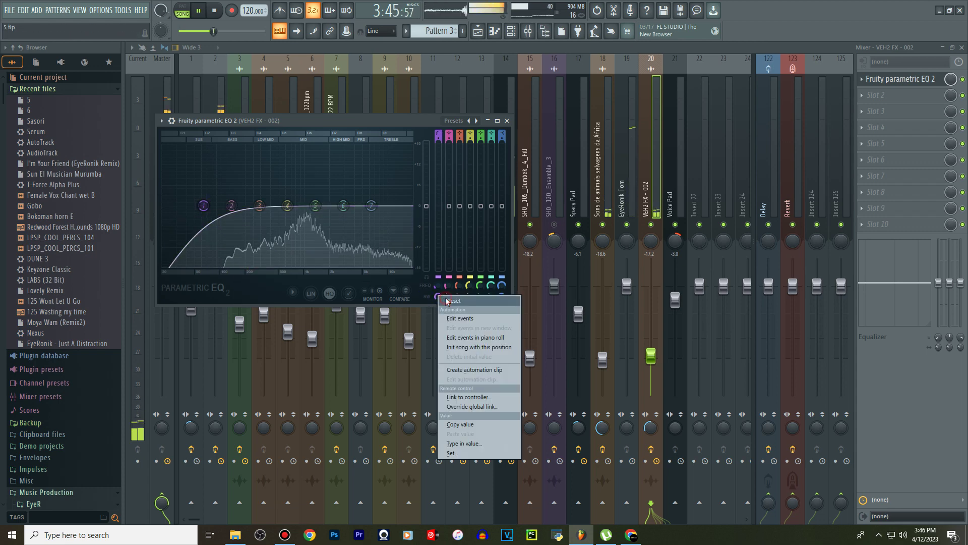
click(444, 299)
drag(203, 205, 286, 205)
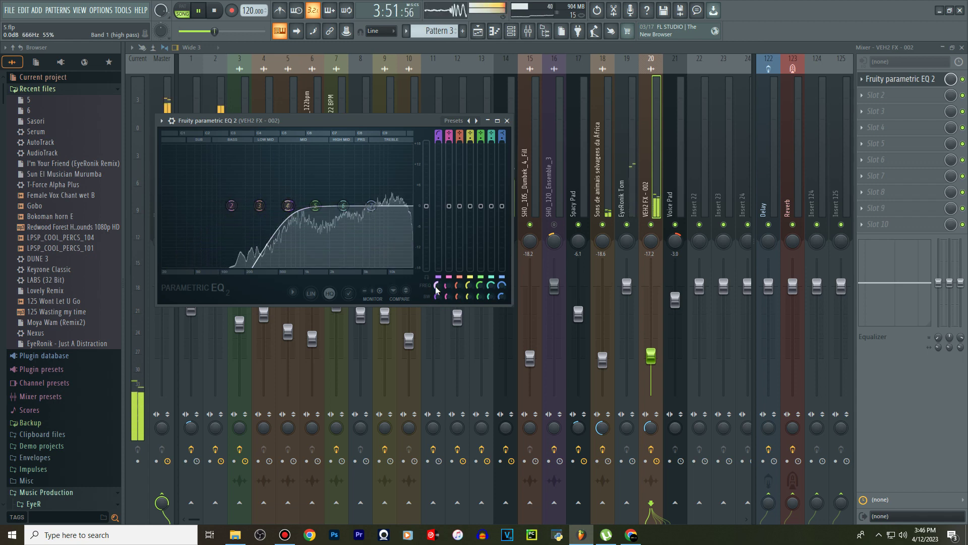
Return to the playlist and follow the playback to examine how the tracks are layered in the arrangement
click(480, 31)
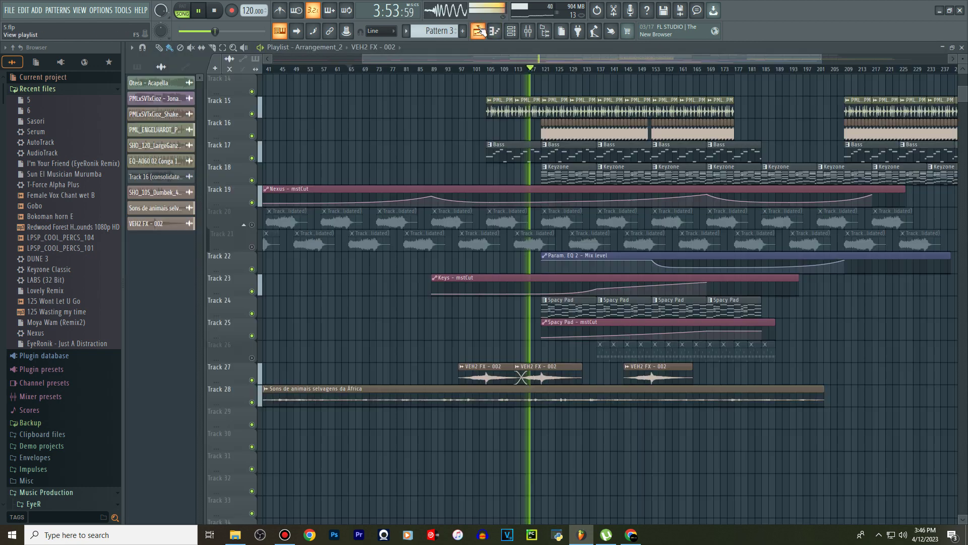
scroll(537, 205, up, 5)
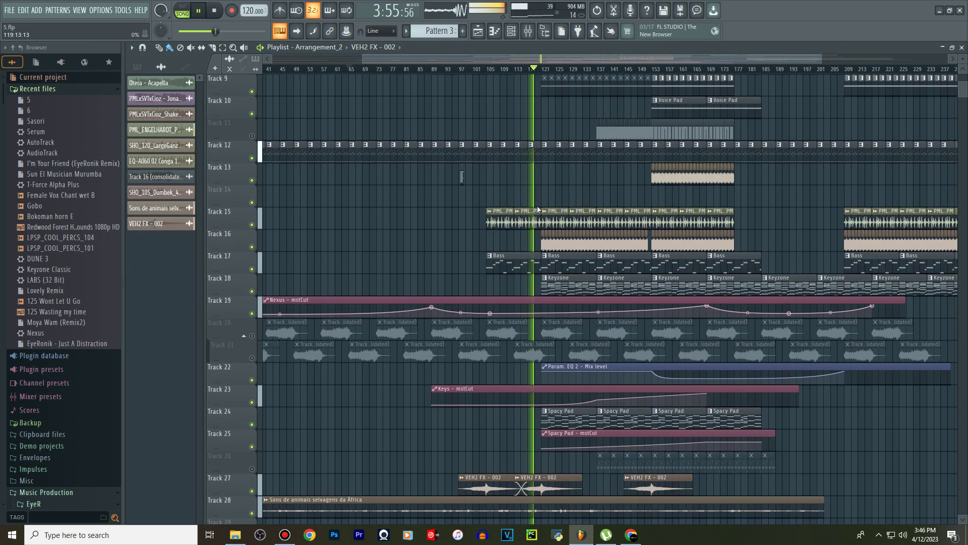
scroll(537, 209, up, 8)
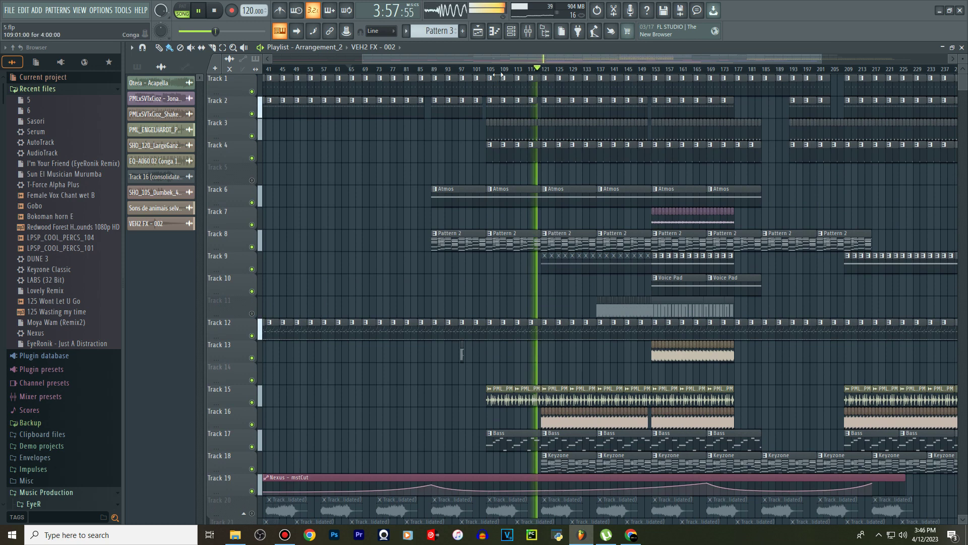
drag(494, 60, 511, 61)
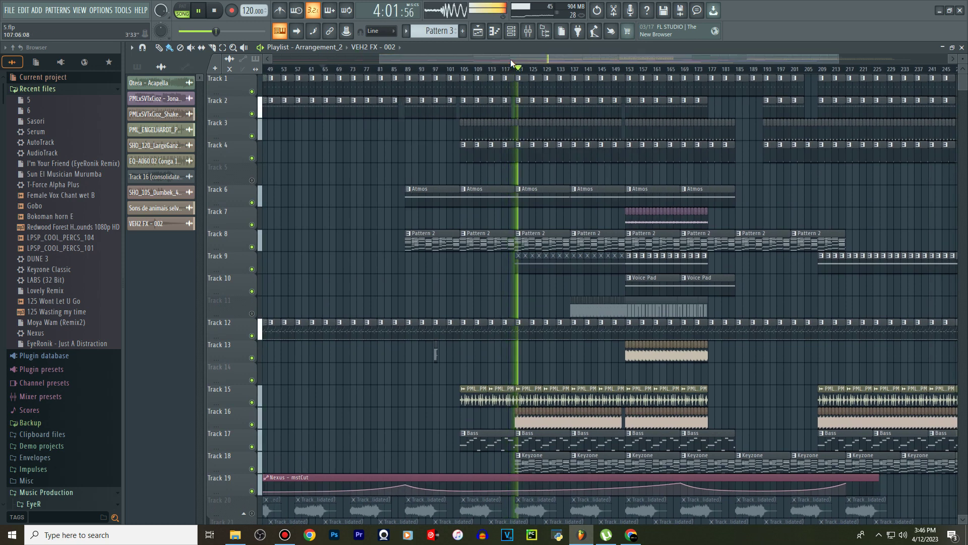
drag(513, 60, 528, 56)
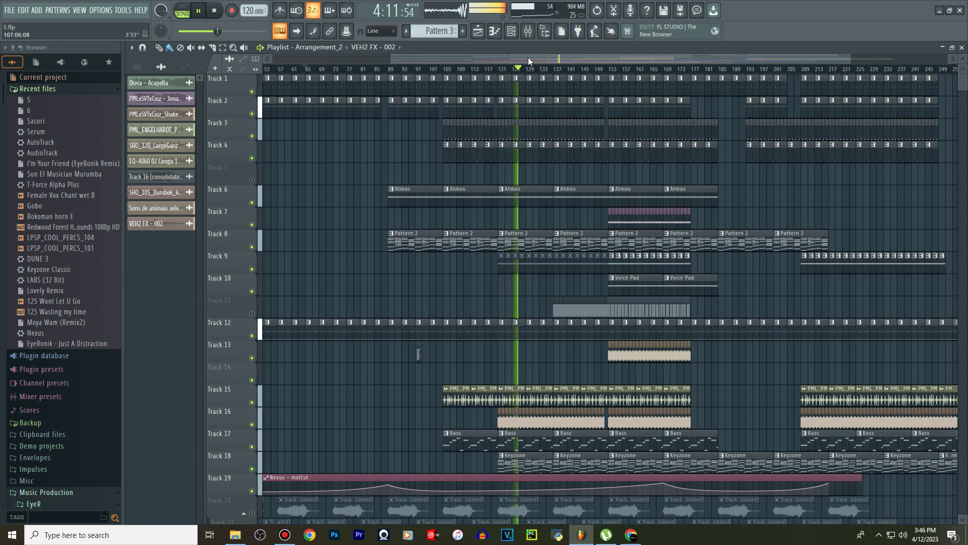
drag(528, 56, 546, 56)
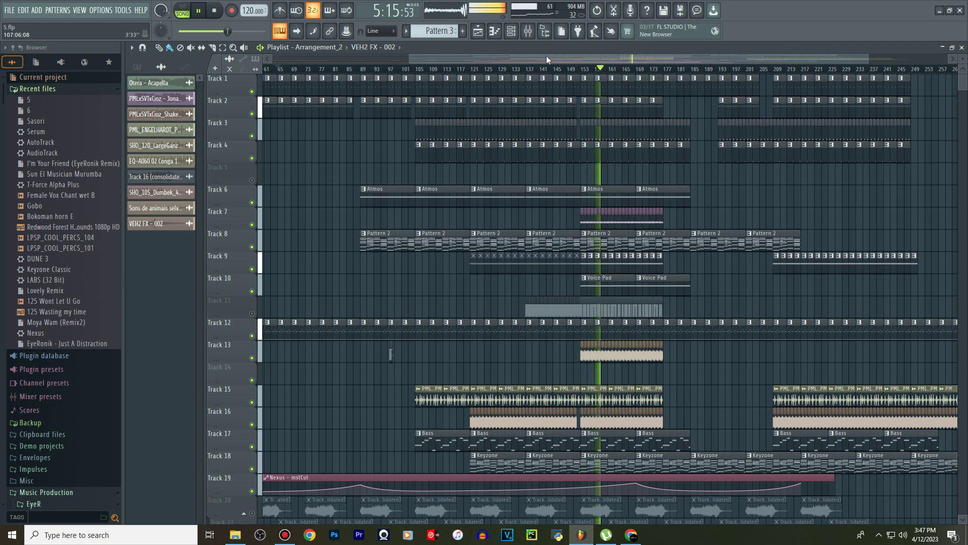
click(285, 535)
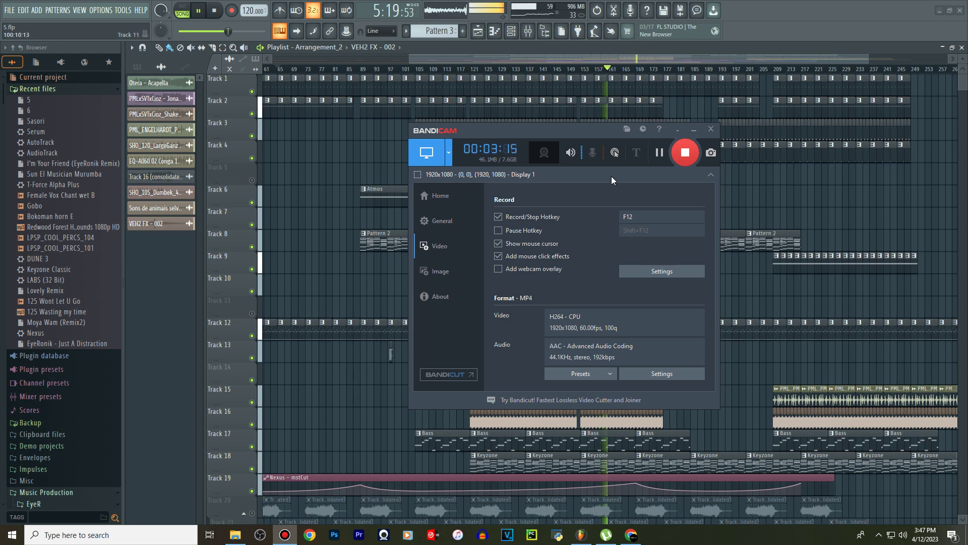
click(693, 131)
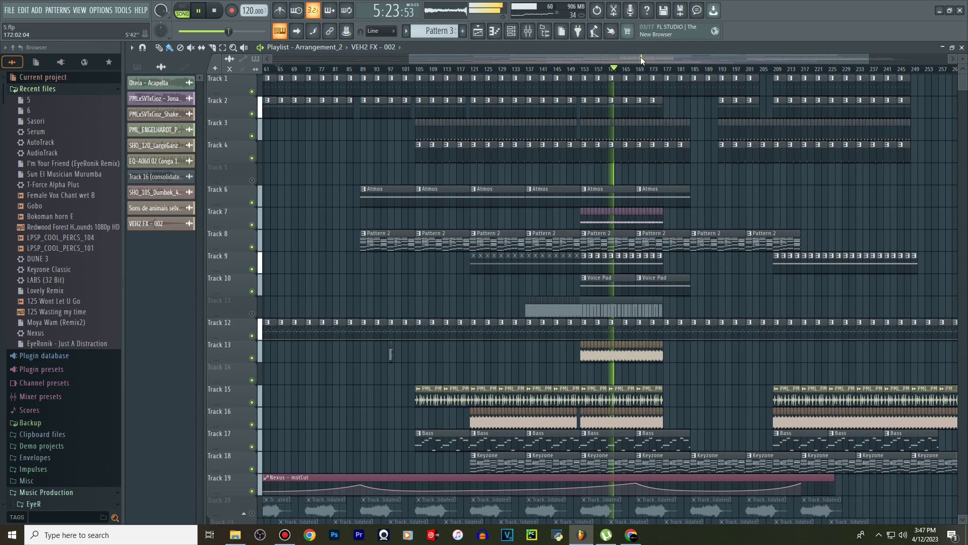
Follow the playback through the closing section of the arrangement in the playlist
drag(640, 57, 658, 56)
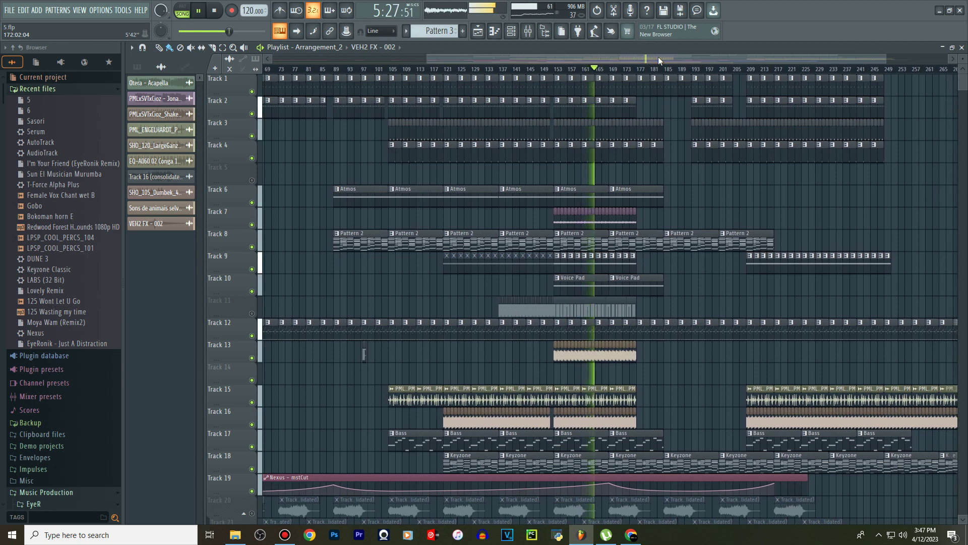
drag(658, 57, 676, 56)
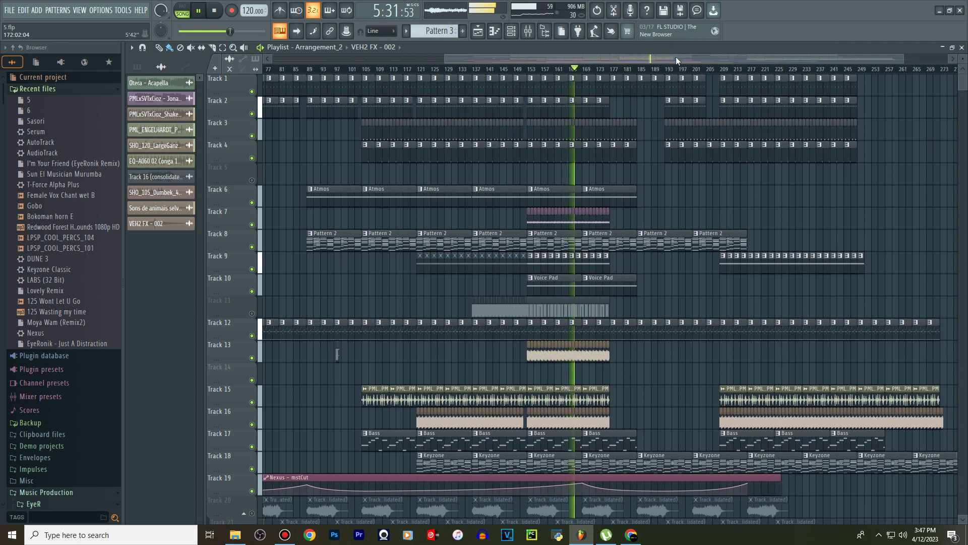
drag(676, 56, 691, 59)
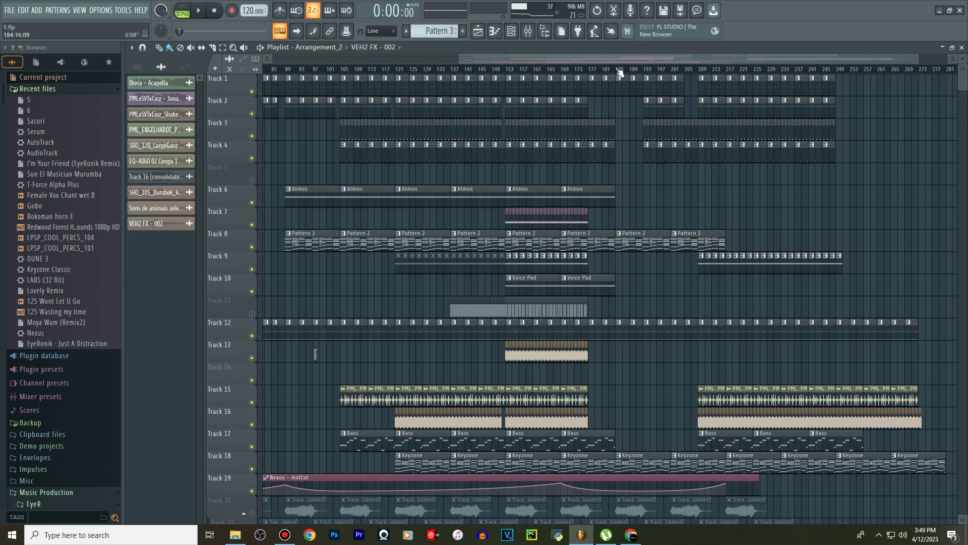
Play the Conga pattern from Track 1 in pattern mode and solo Track 1 in the playlist
drag(615, 58, 289, 59)
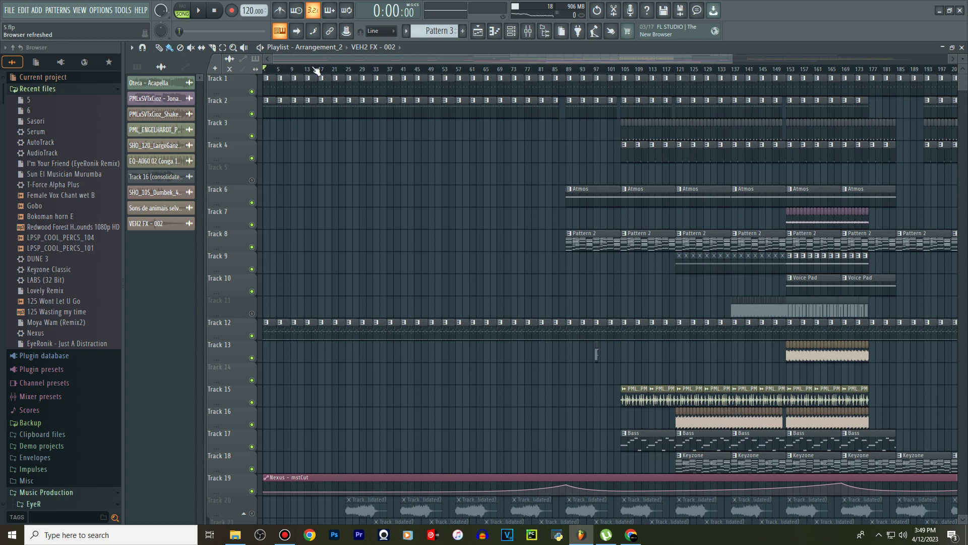
click(311, 88)
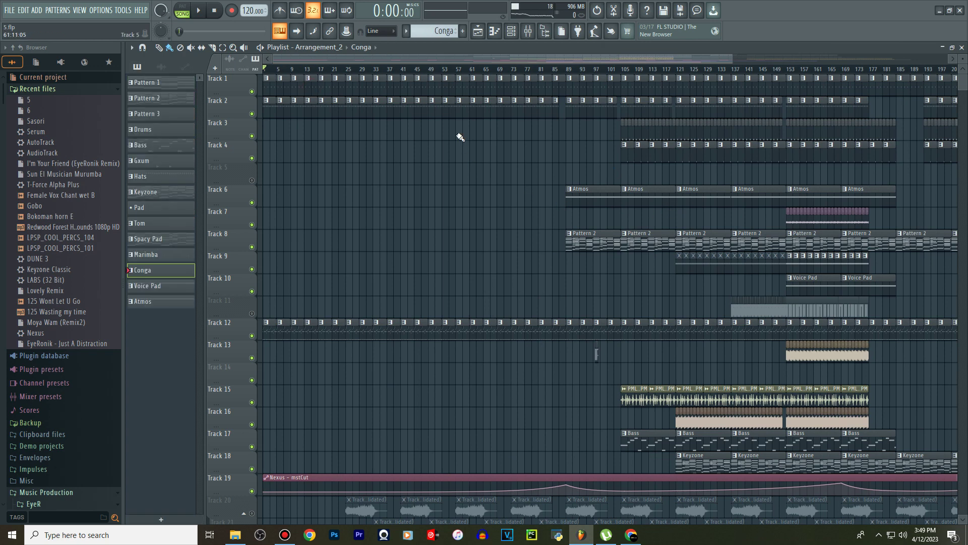
double_click(483, 86)
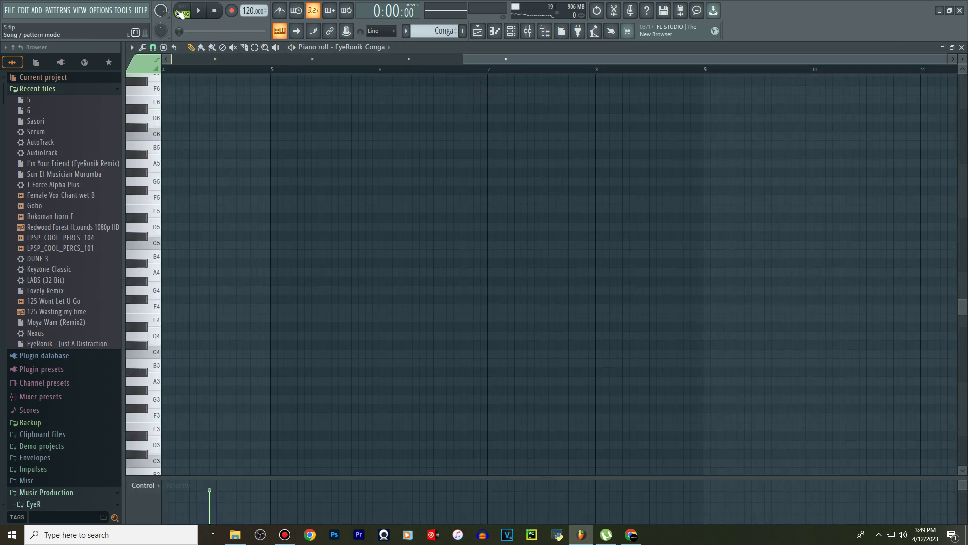
click(196, 11)
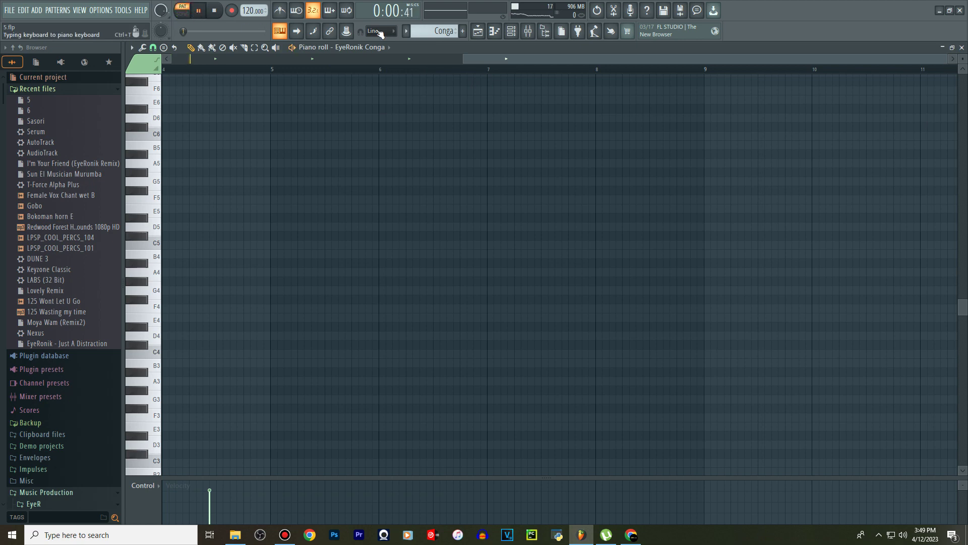
click(480, 32)
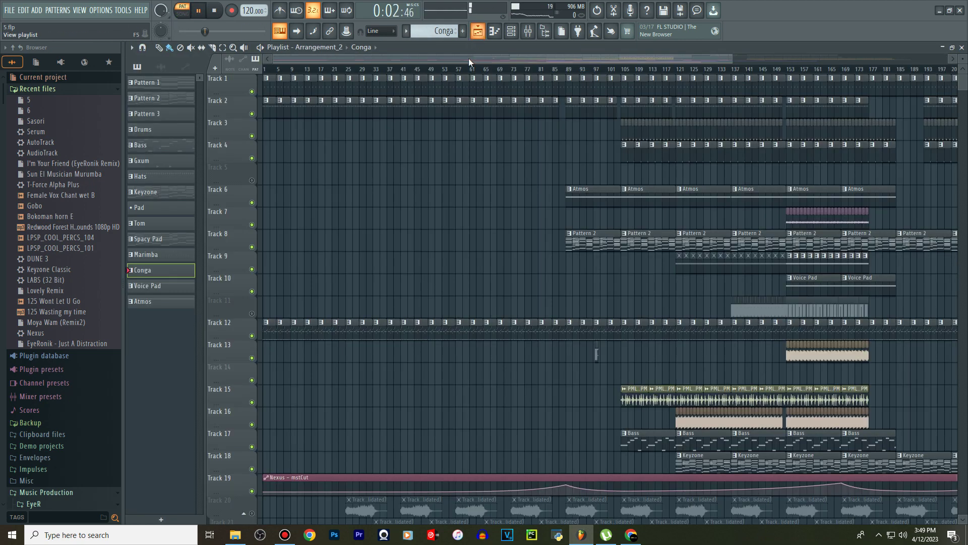
ctrl+click(252, 92)
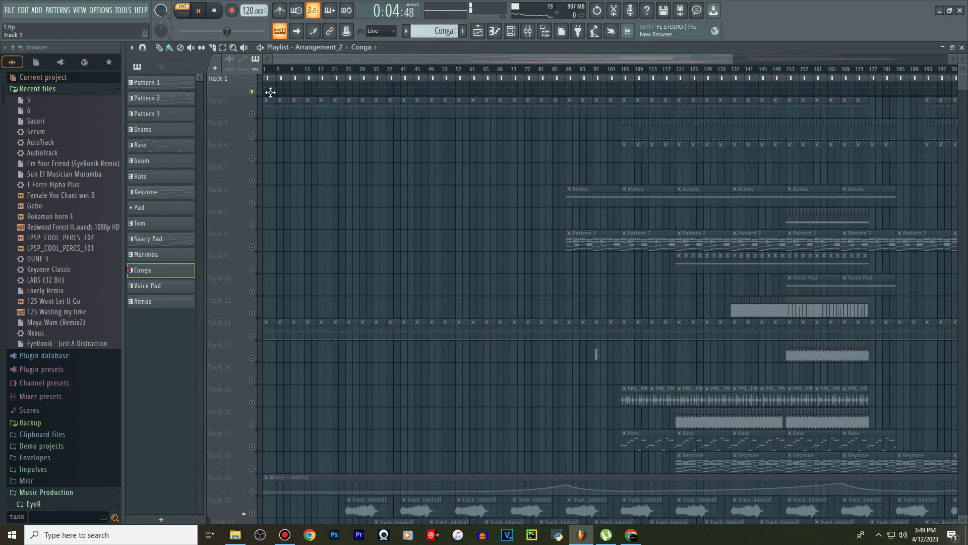
Open the EyeRonik Conga channel's sampler settings and examine the effects on its mixer track
click(495, 32)
click(512, 31)
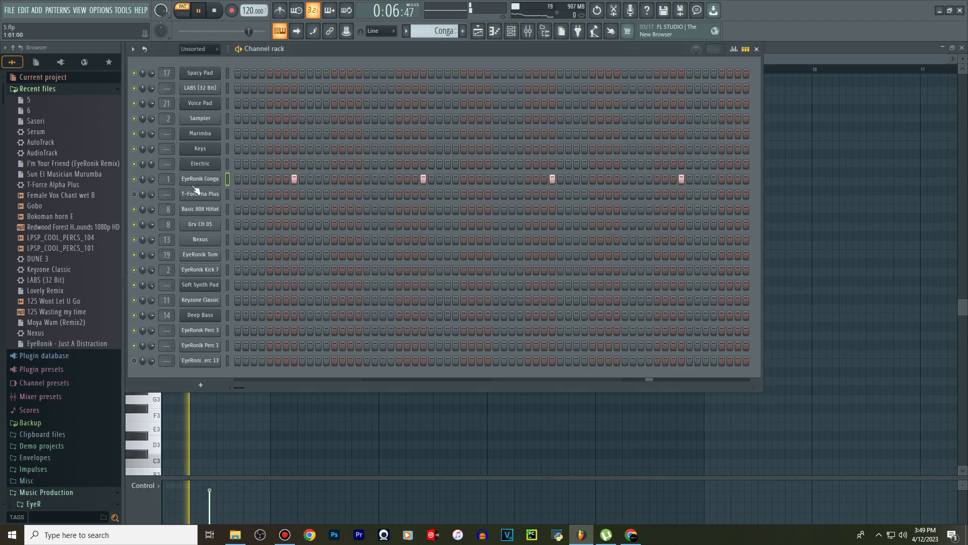
click(197, 180)
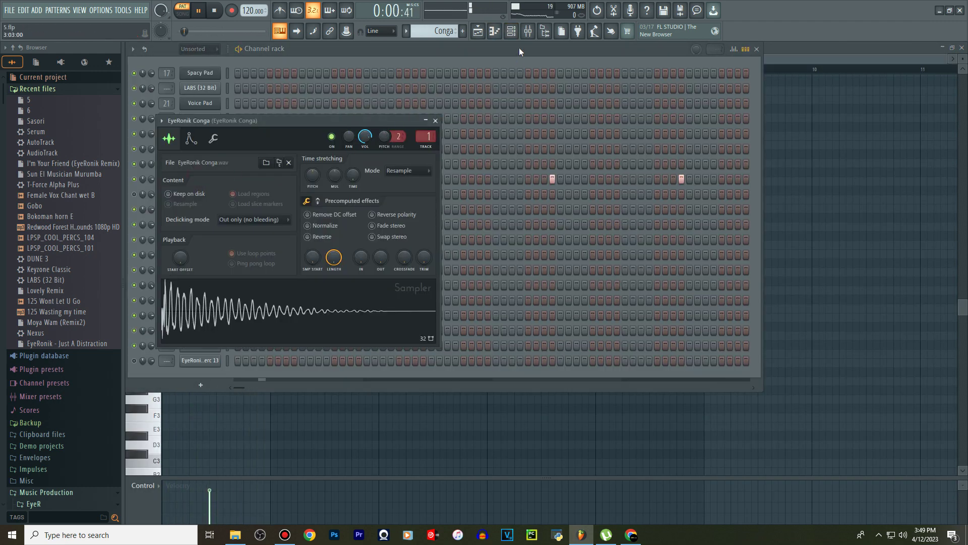
click(529, 32)
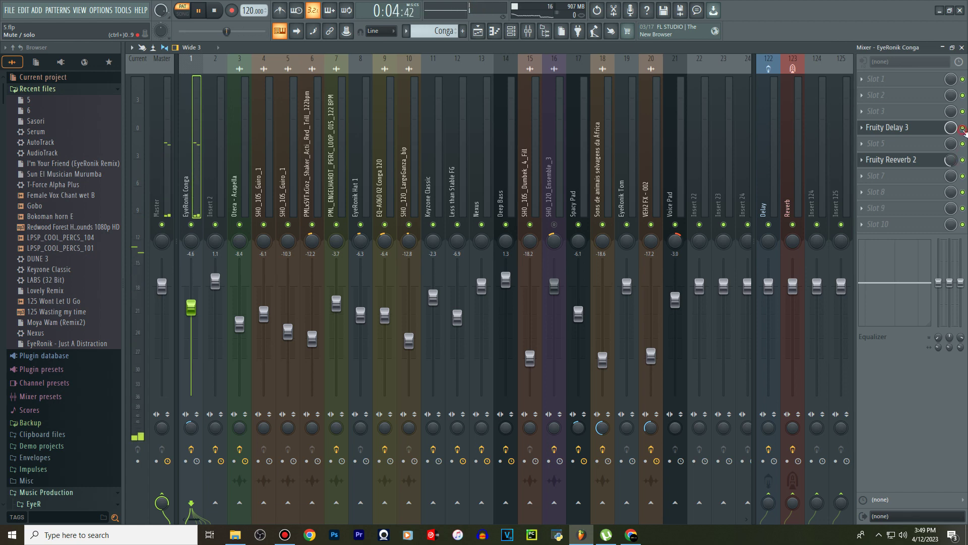
Unmute Track 2 in the playlist and examine its Drums pattern in the channel rack
click(511, 32)
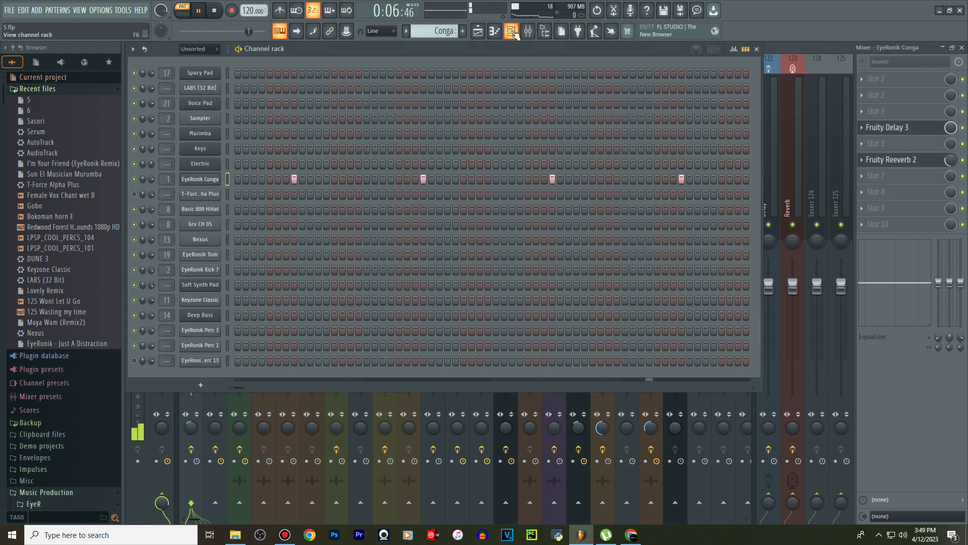
click(479, 35)
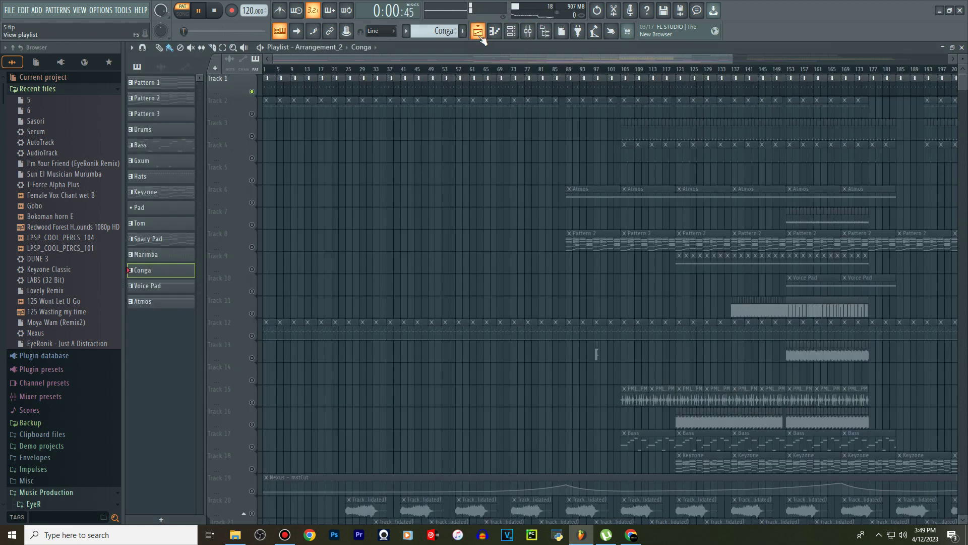
click(252, 113)
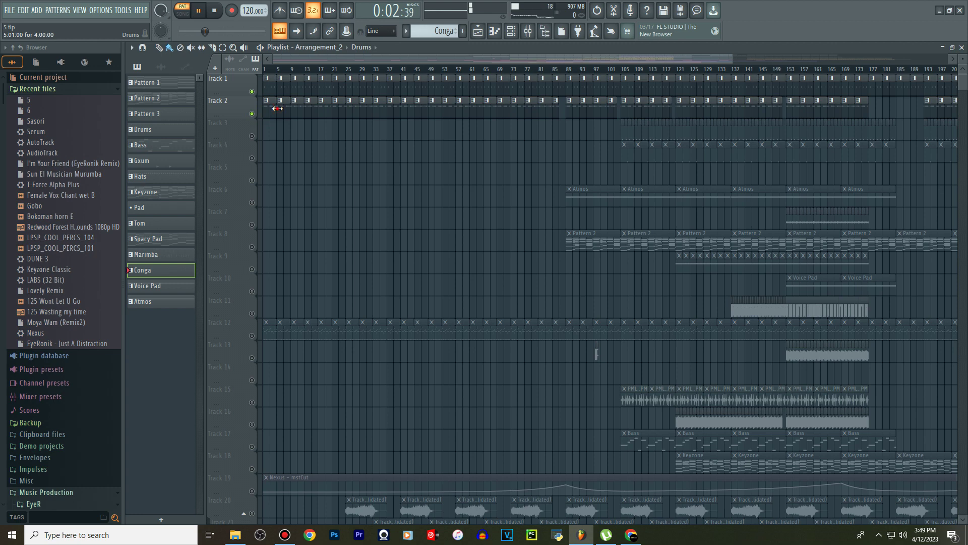
double_click(277, 109)
click(515, 33)
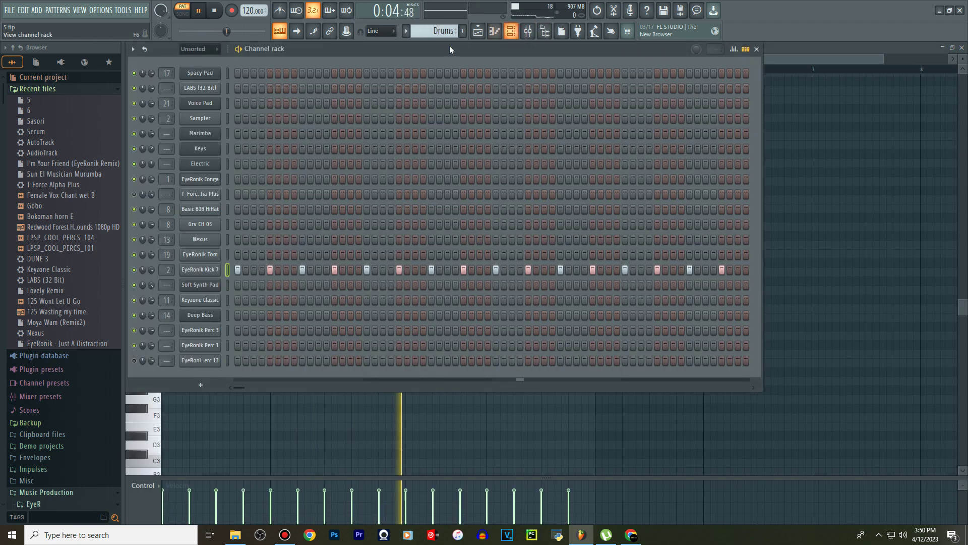
Play the arrangement in song mode from bar 41 and unmute Track 12 in the playlist
click(478, 30)
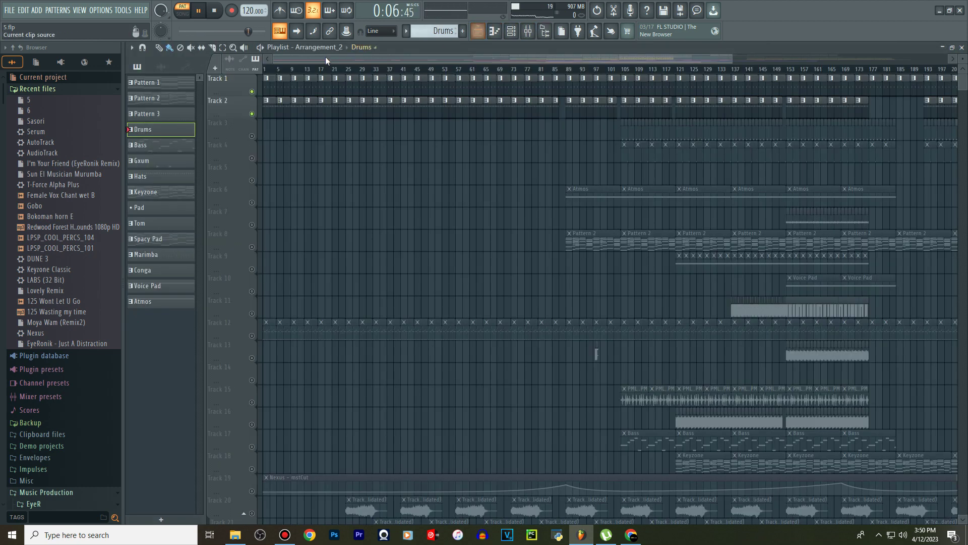
click(403, 70)
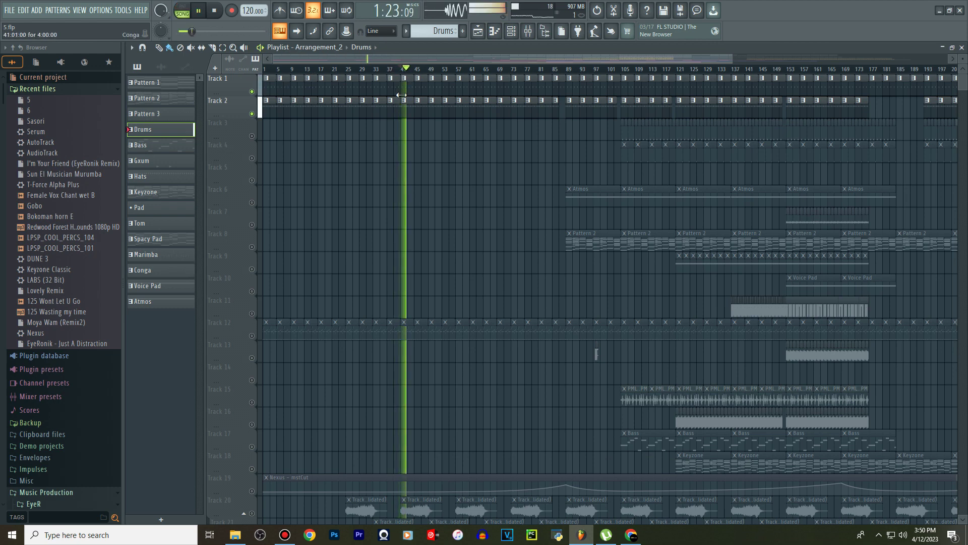
scroll(406, 156, down, 6)
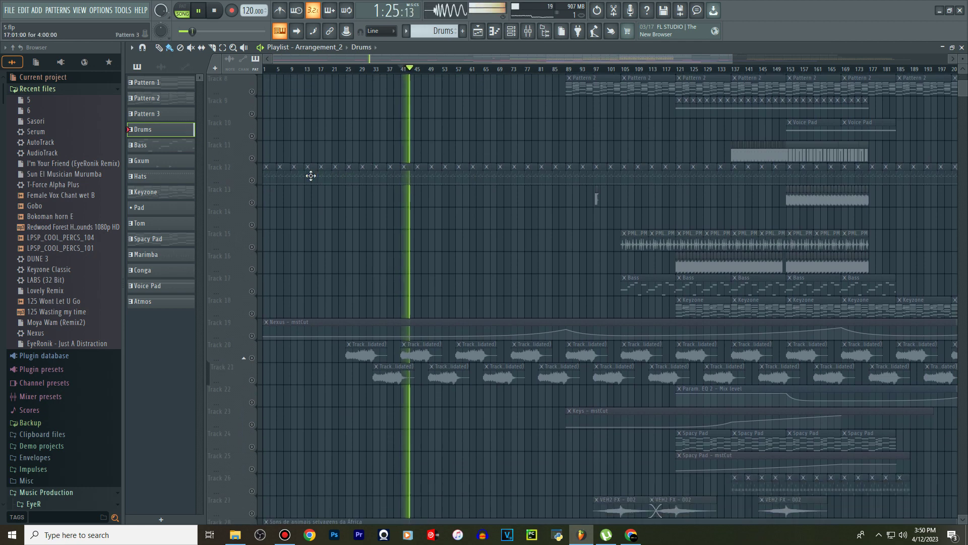
click(252, 181)
Open Pattern 3 from Track 12, examine its Nexus instrument and audition the T-Force Alpha Plus channel
double_click(315, 176)
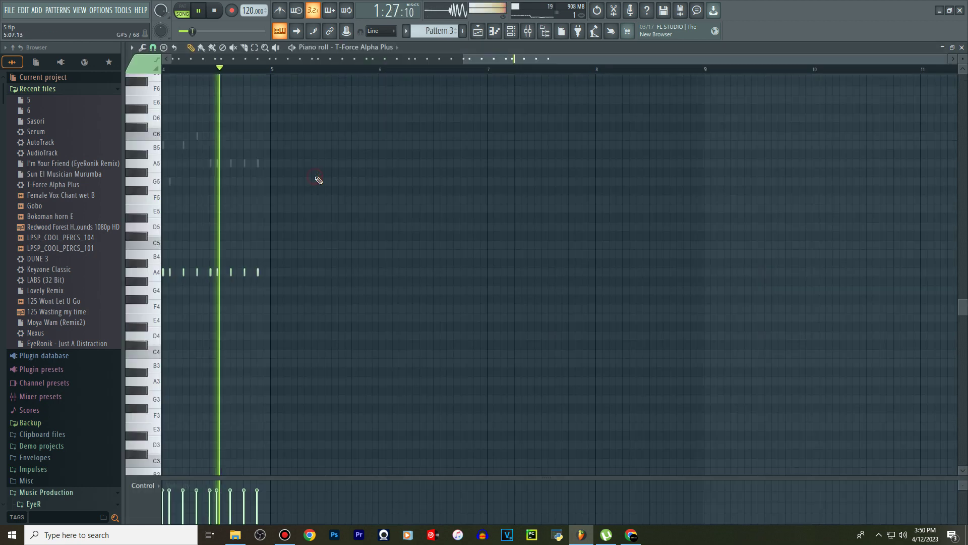
click(511, 31)
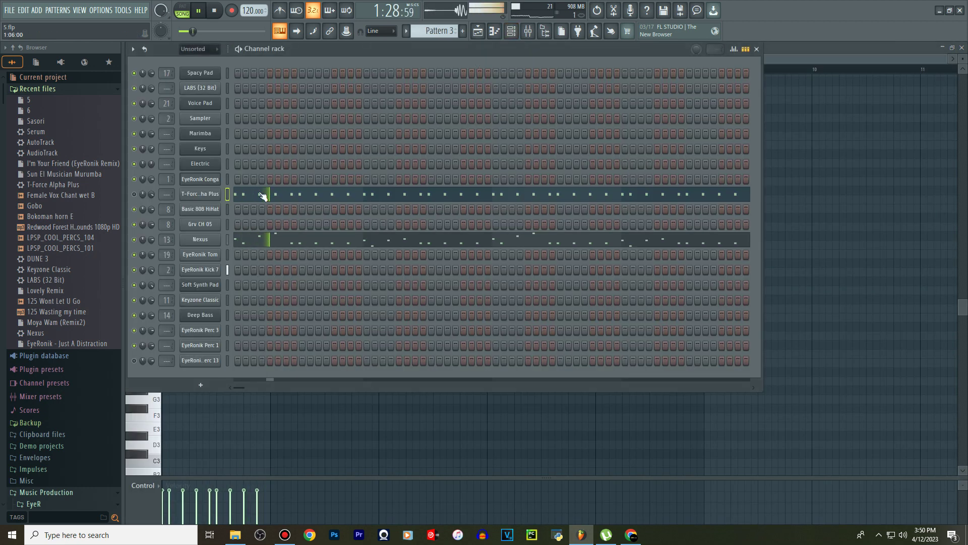
click(201, 239)
drag(399, 134, 464, 360)
click(138, 196)
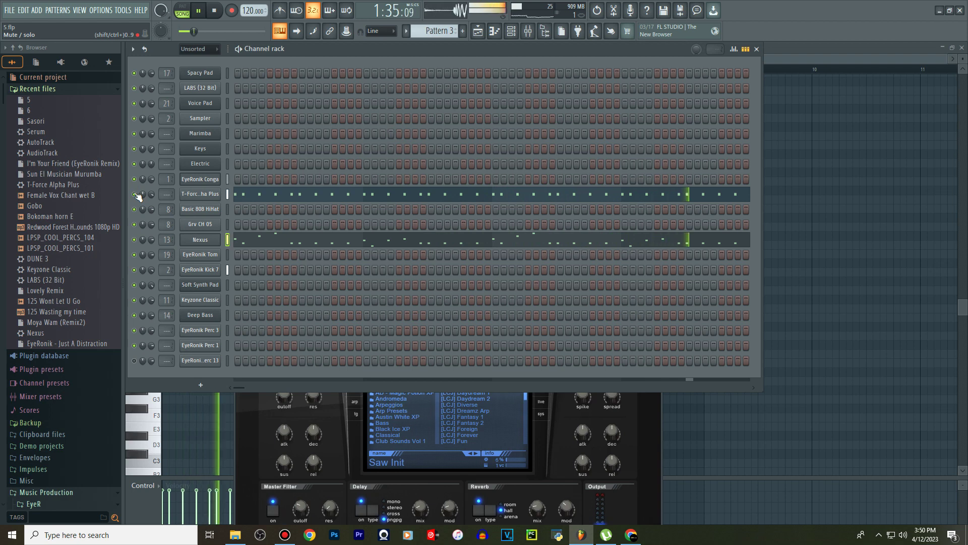
click(134, 195)
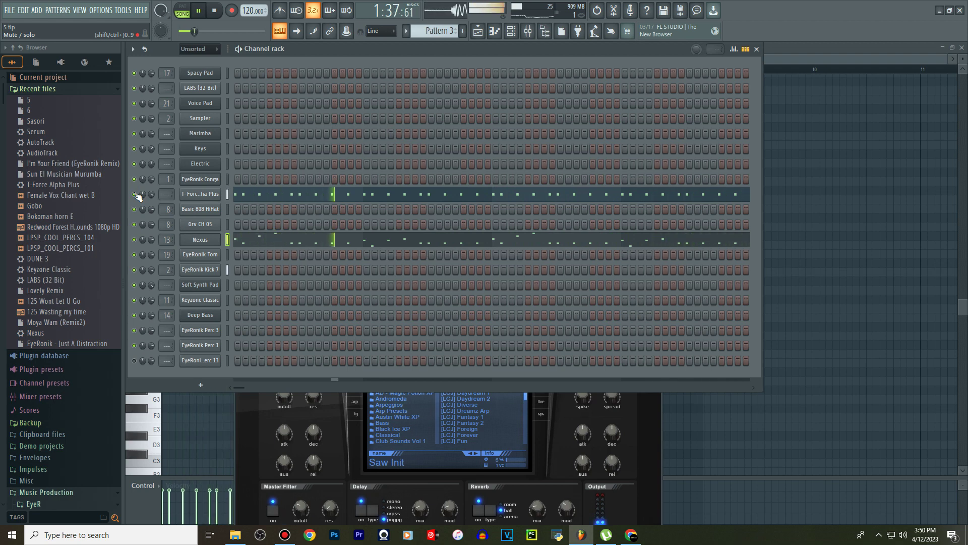
Return to the playlist and restart the song playback from about bar 85
click(478, 31)
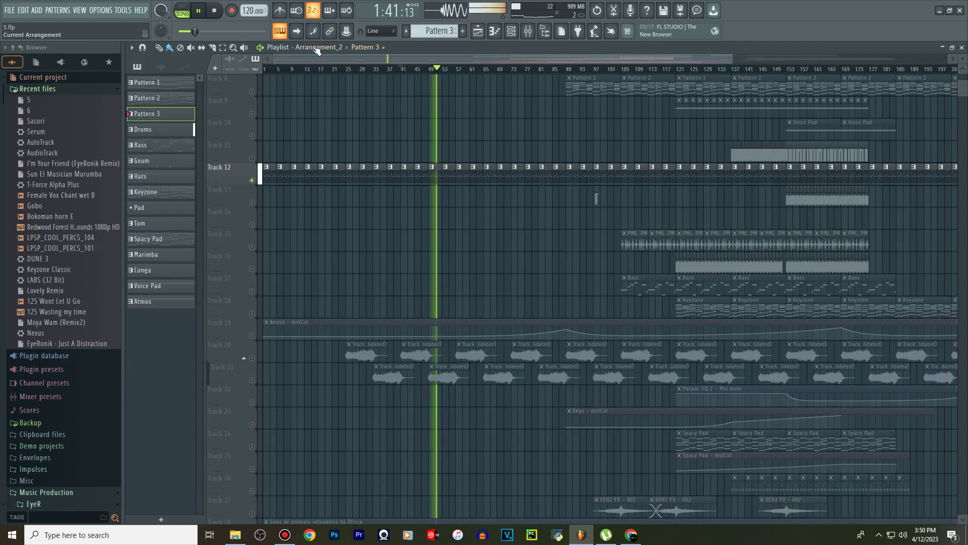
click(215, 11)
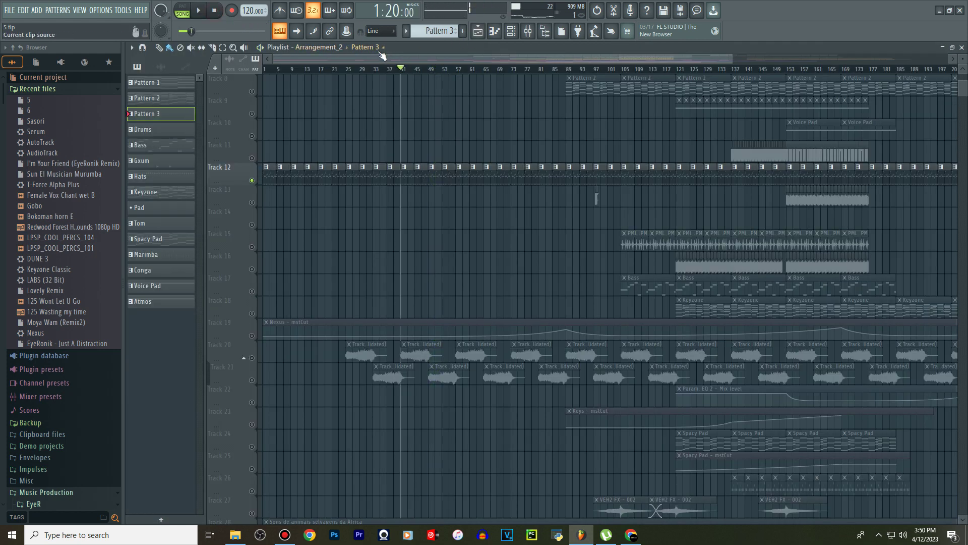
scroll(501, 140, up, 7)
click(555, 70)
click(198, 11)
drag(445, 59, 503, 59)
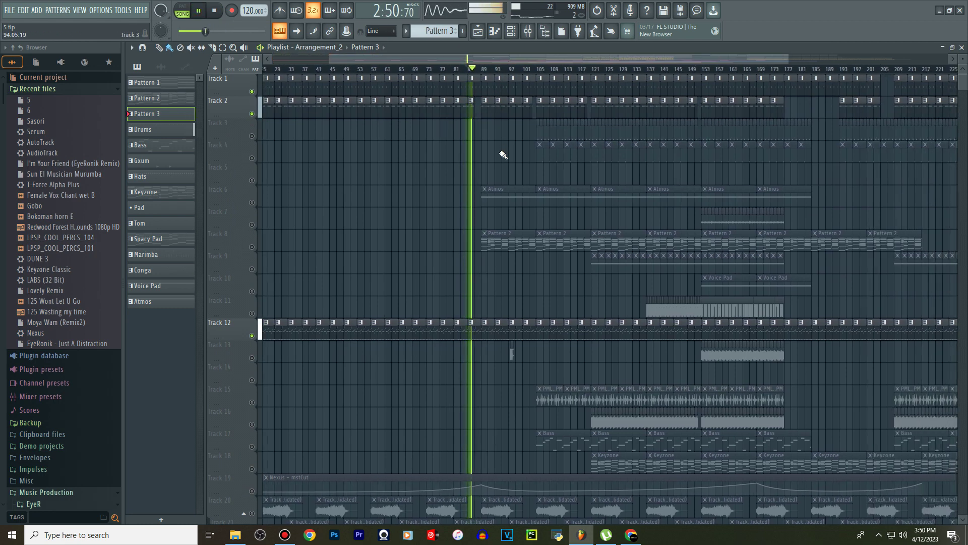
Unmute Track 6 and examine the LABS instrument behind its Atmos pattern
double_click(512, 190)
click(511, 33)
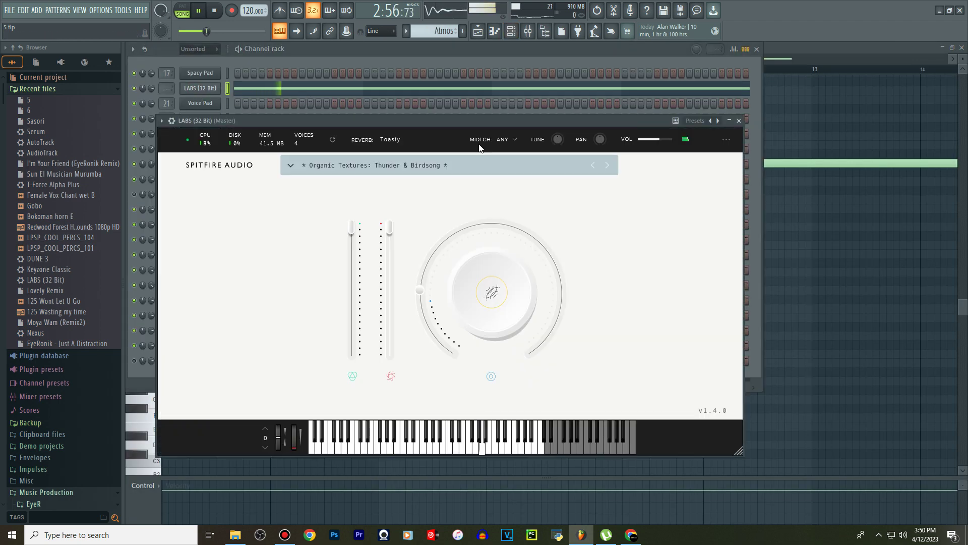
click(477, 31)
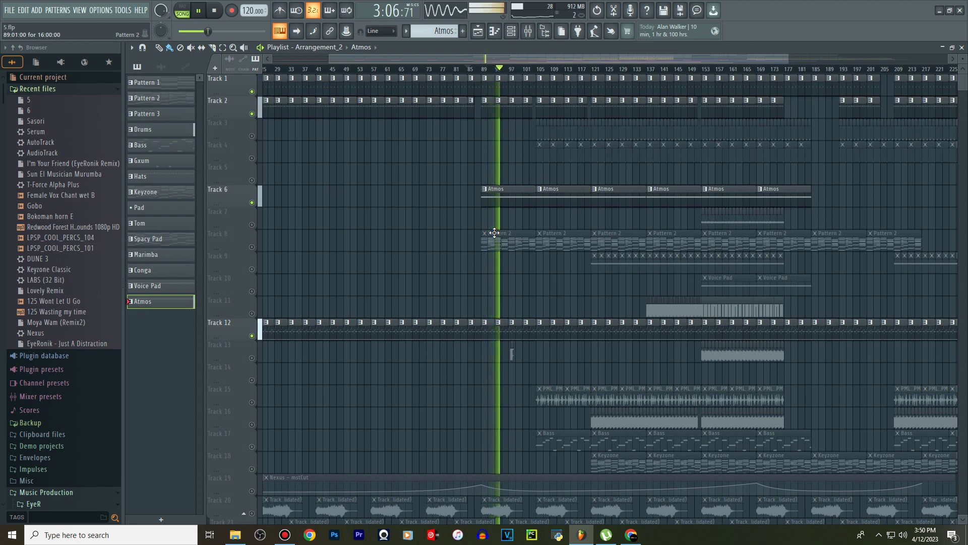
Unmute Track 8, open its Pattern 2 and play it in pattern mode
click(252, 247)
double_click(521, 247)
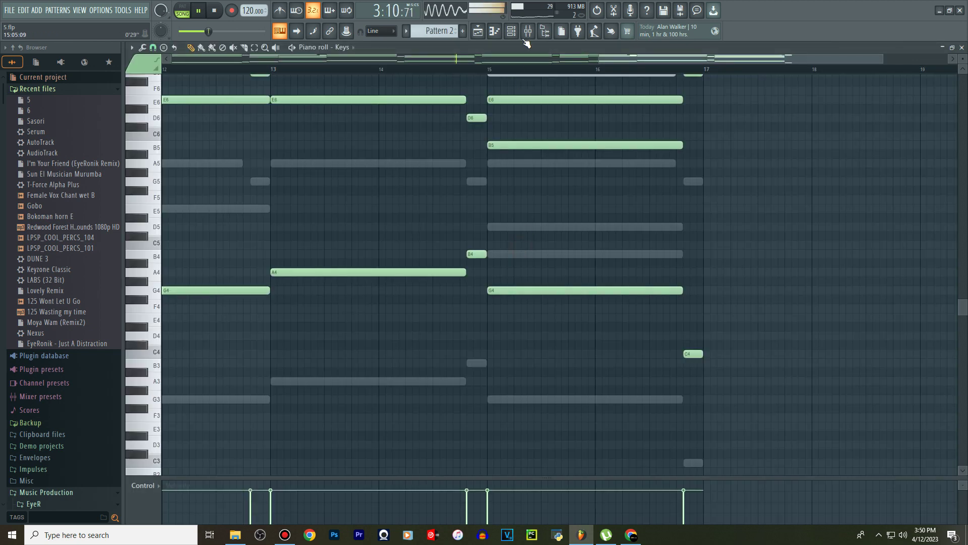
click(512, 31)
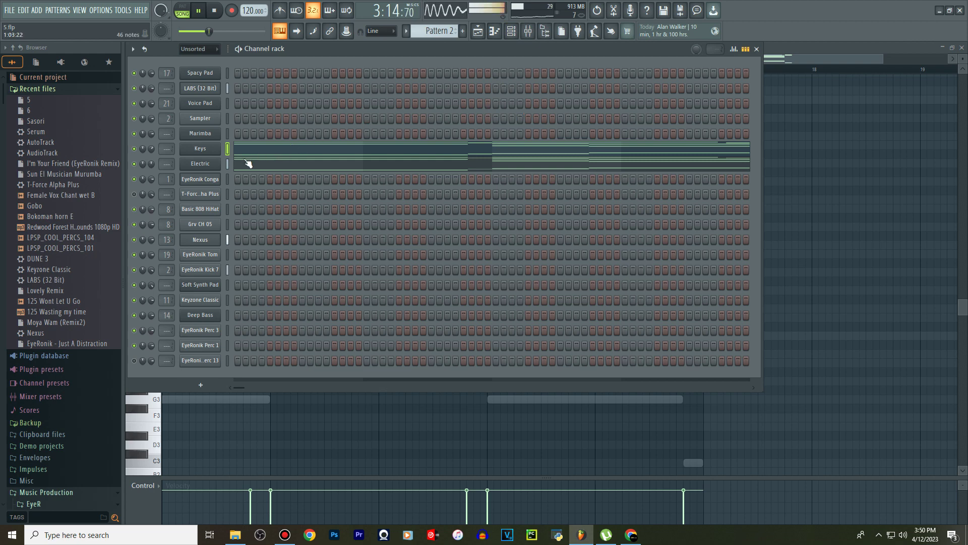
click(190, 11)
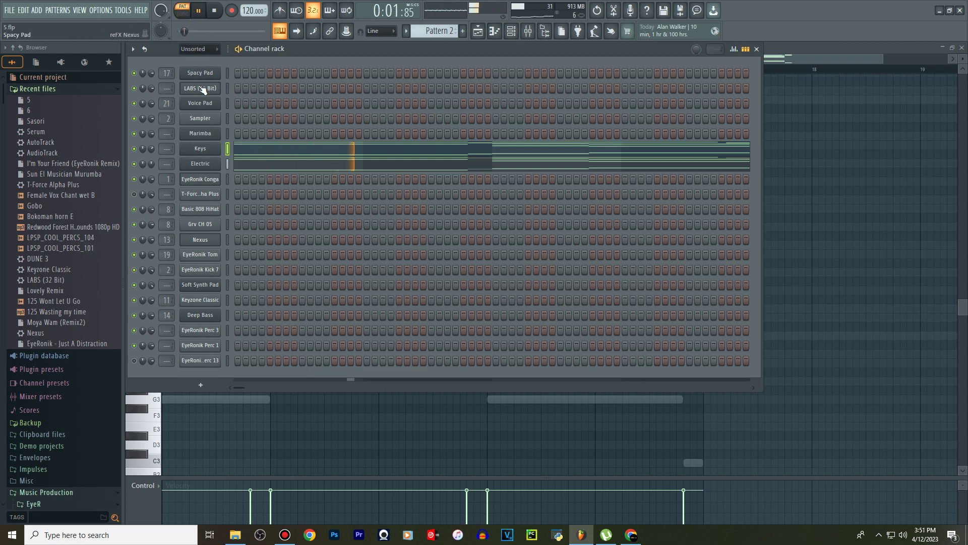
Examine the Keys channel's chord notes across the whole of Pattern 2 in the piano roll
click(250, 148)
click(250, 148)
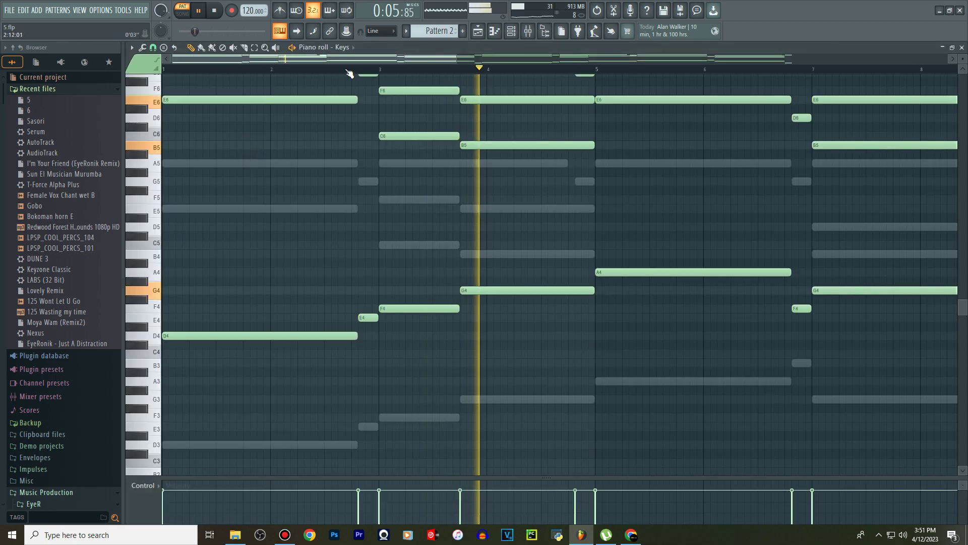
scroll(469, 260, up, 5)
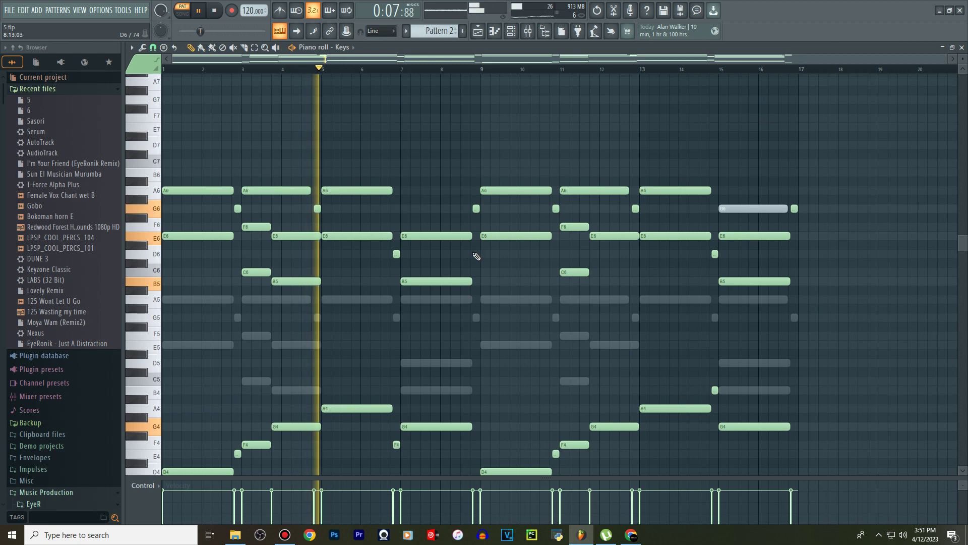
scroll(726, 201, down, 3)
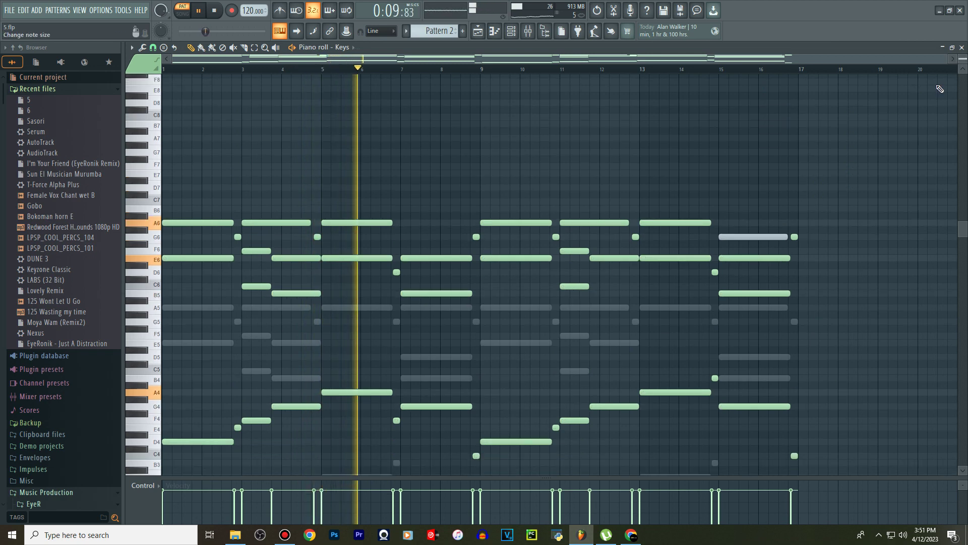
scroll(730, 201, down, 3)
scroll(730, 201, up, 2)
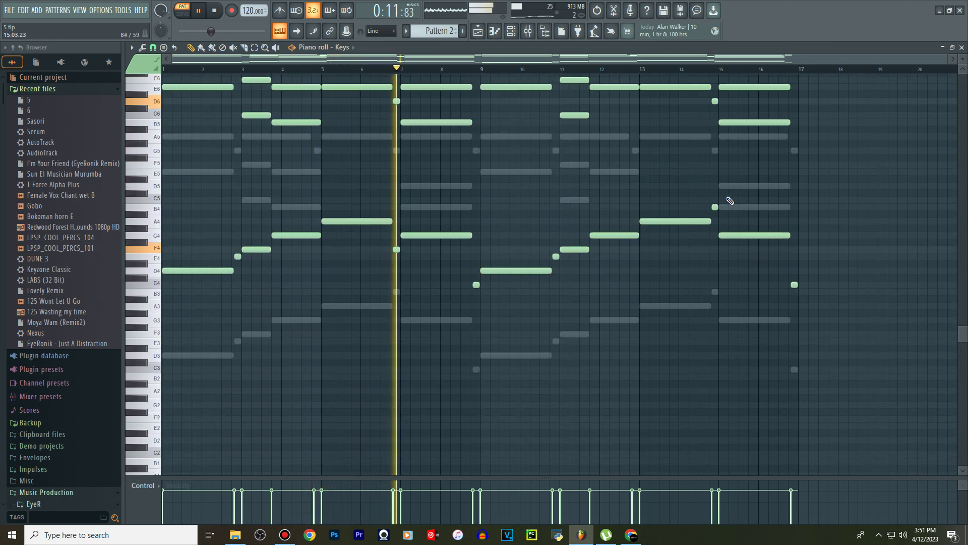
Mute the Keys channel and examine the Electric channel's notes in the piano roll
click(513, 34)
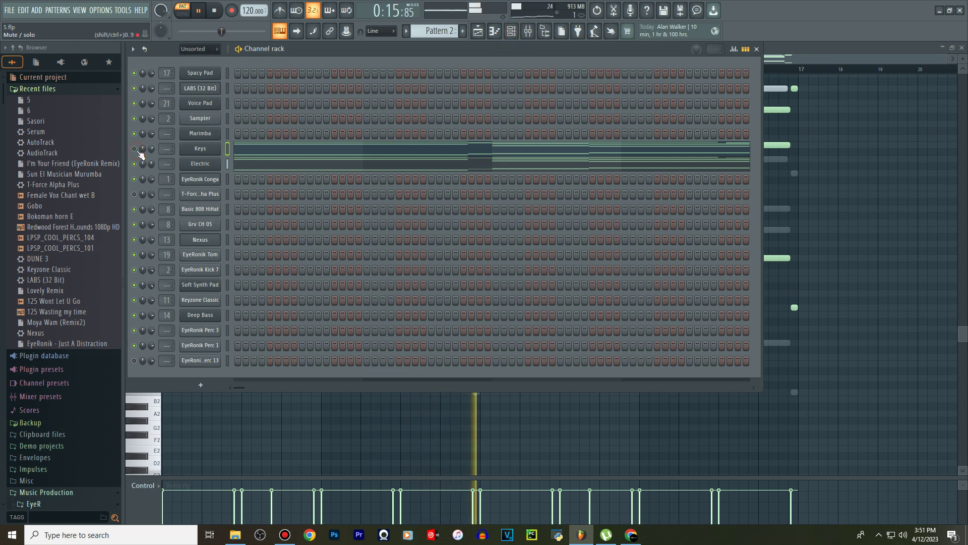
click(279, 167)
scroll(485, 180, up, 5)
scroll(484, 180, down, 5)
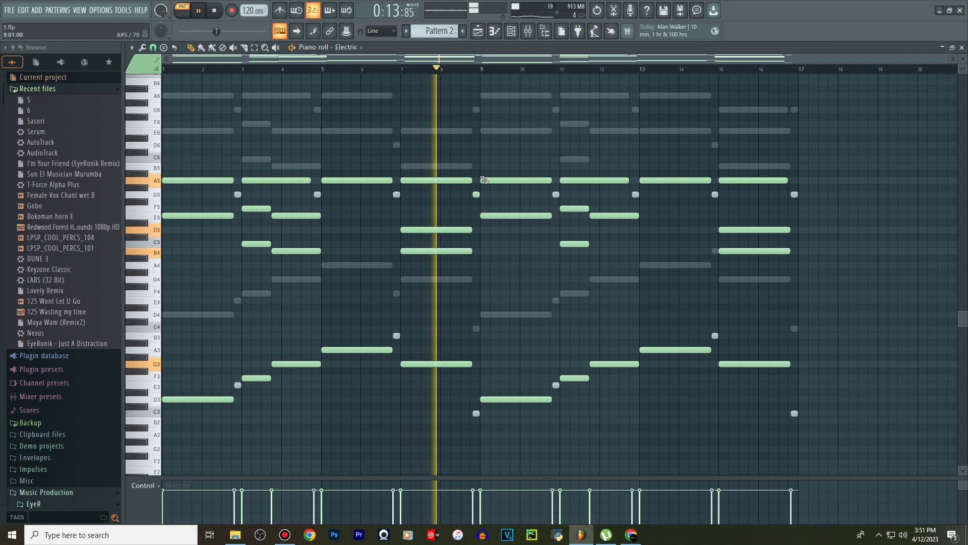
Unmute the Keys channel and review its notes in the piano roll against the Electric channel's ghost notes
click(512, 32)
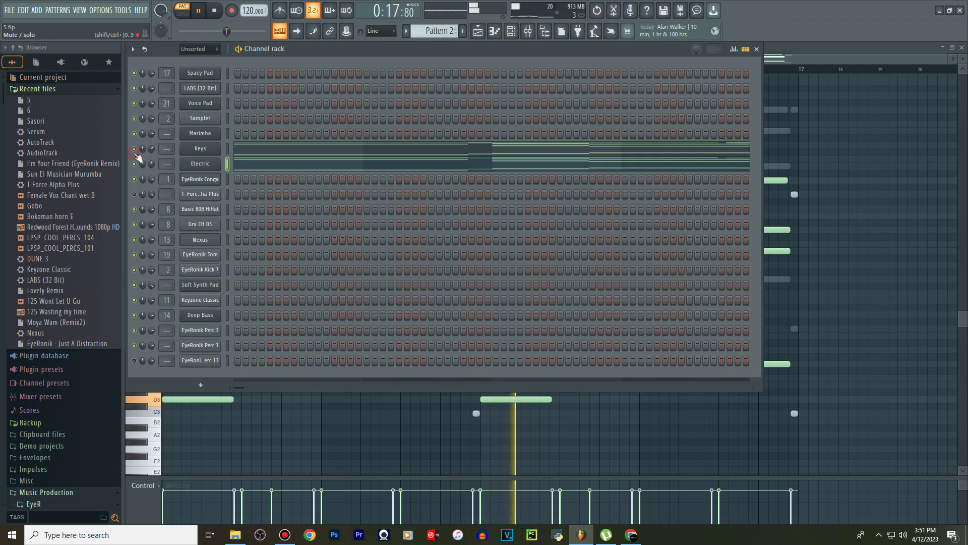
click(273, 150)
scroll(449, 226, up, 2)
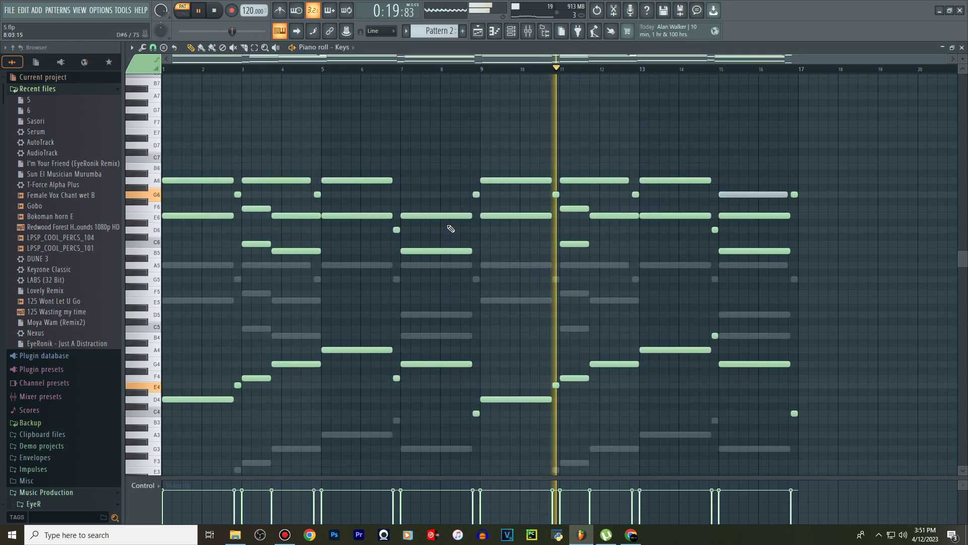
scroll(597, 218, down, 1)
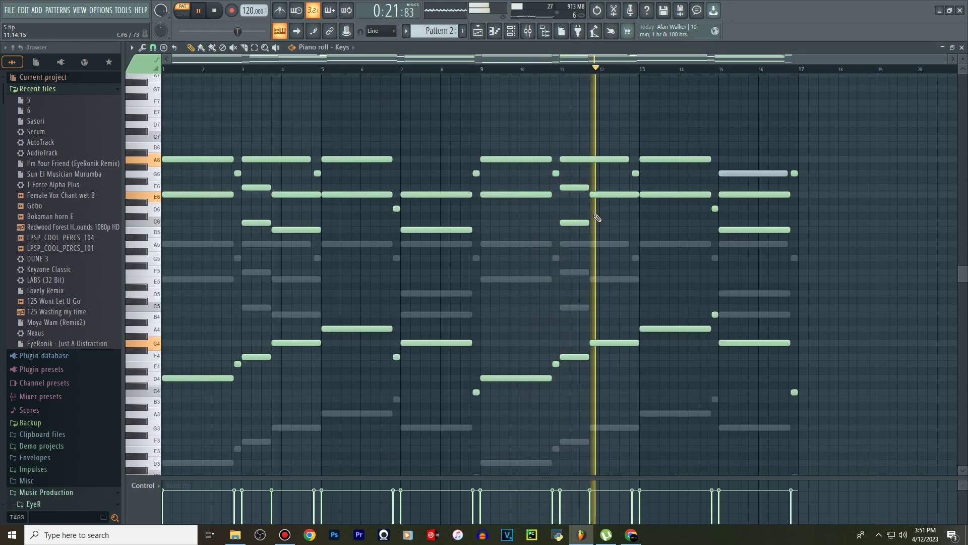
drag(964, 58, 966, 60)
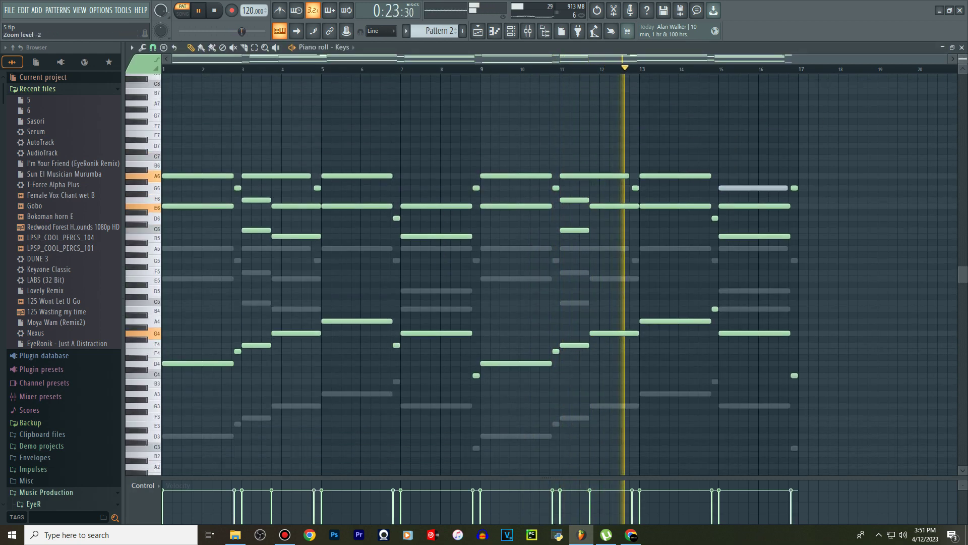
Examine the Nexus instrument on the Keys channel and the DirectWave instrument on the Electric channel
click(512, 32)
click(210, 149)
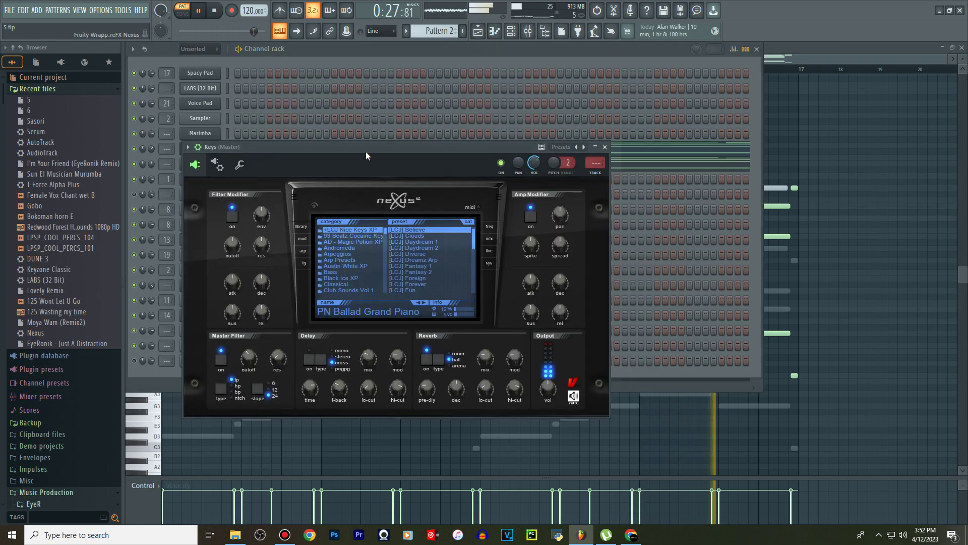
click(605, 147)
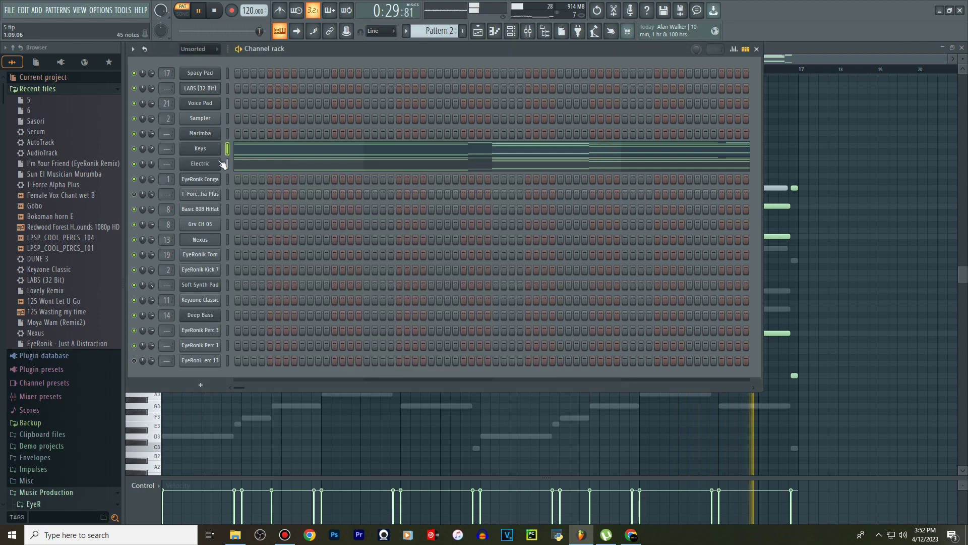
click(200, 163)
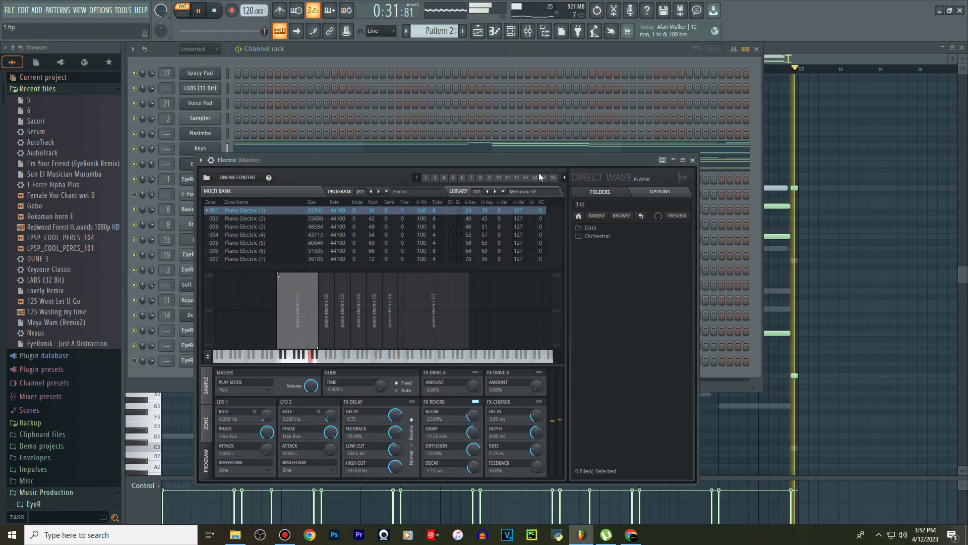
click(692, 160)
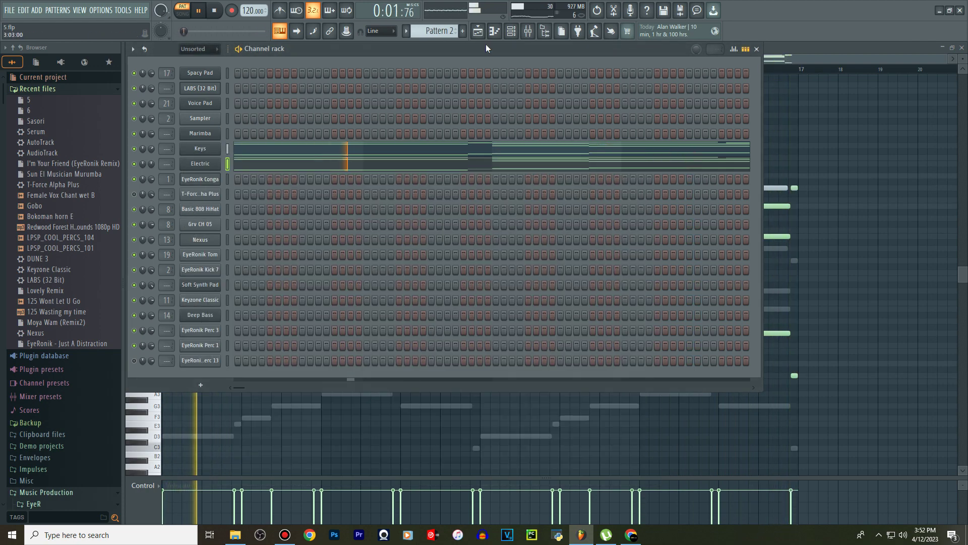
Return to the playlist, play the arrangement in song mode from bar 105 and stop playback
click(477, 31)
click(540, 70)
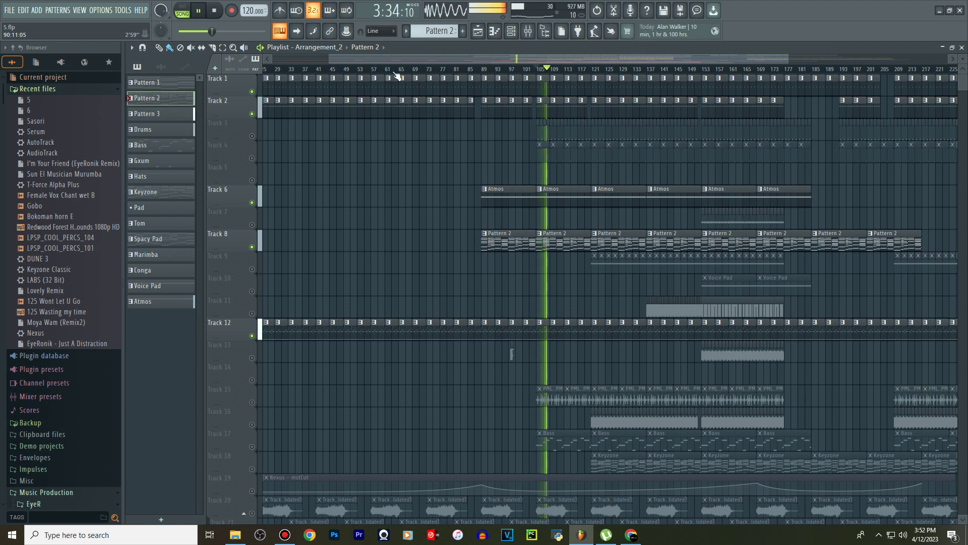
click(215, 11)
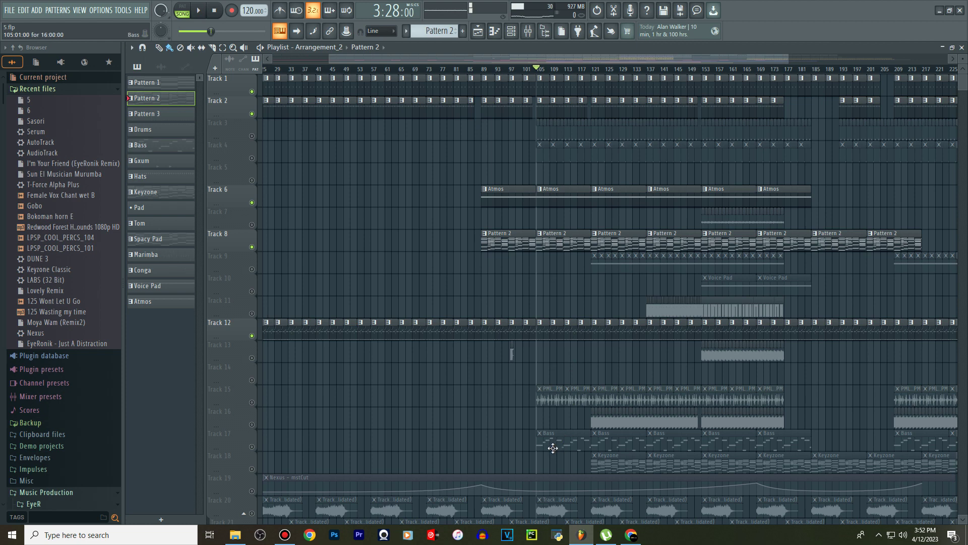
Examine the Bass pattern's notes in the piano roll and the Spire instrument on the Deep Bass channel
double_click(552, 449)
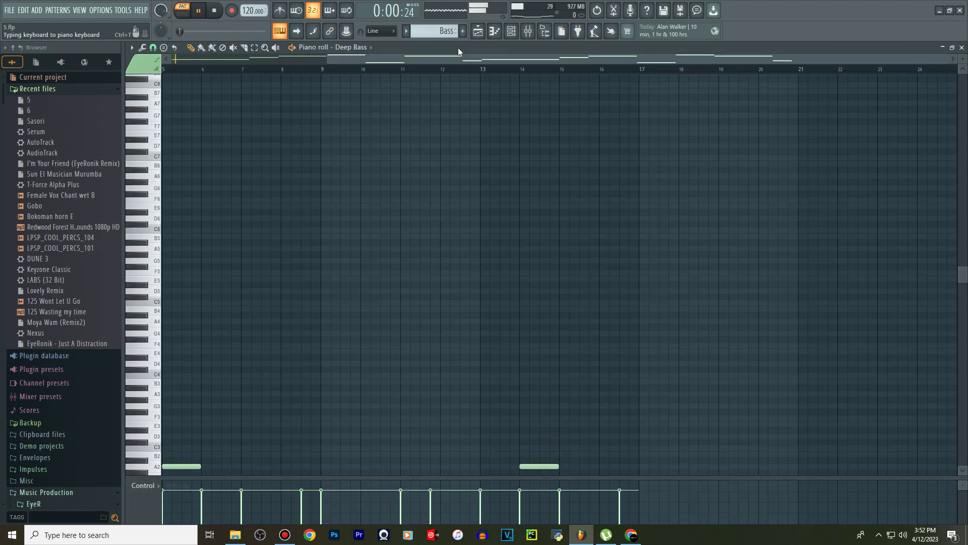
drag(543, 59, 298, 60)
scroll(489, 228, down, 3)
scroll(492, 232, down, 3)
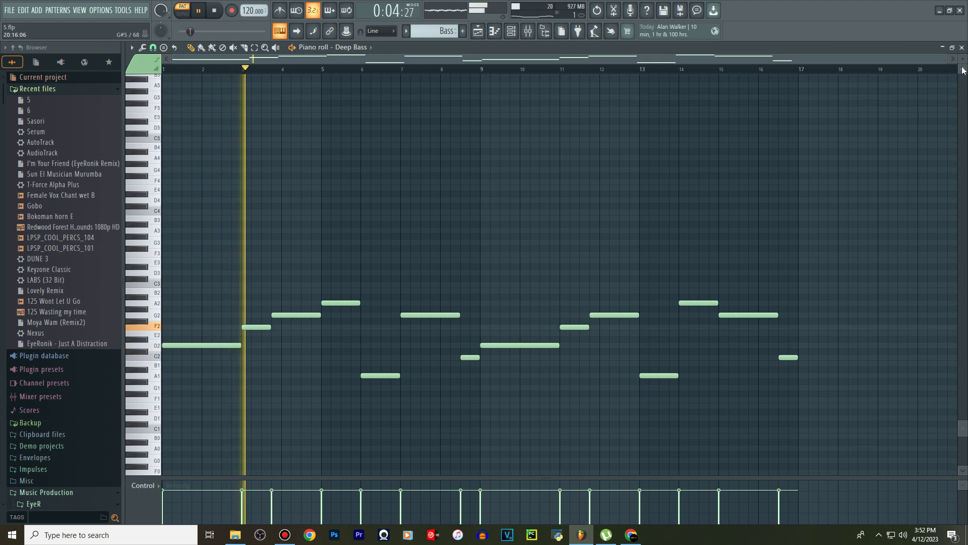
click(512, 32)
click(200, 313)
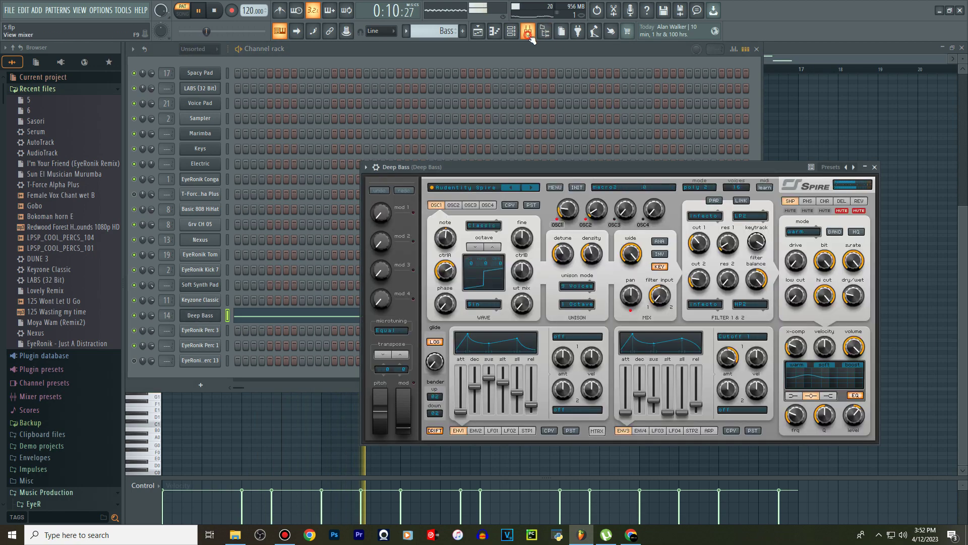
Examine the Deep Bass mixer track's Fruity parametric EQ 2 and VolumeShaper3 effects, comparing the sound with VolumeShaper3 bypassed and re-enabled
key(F9)
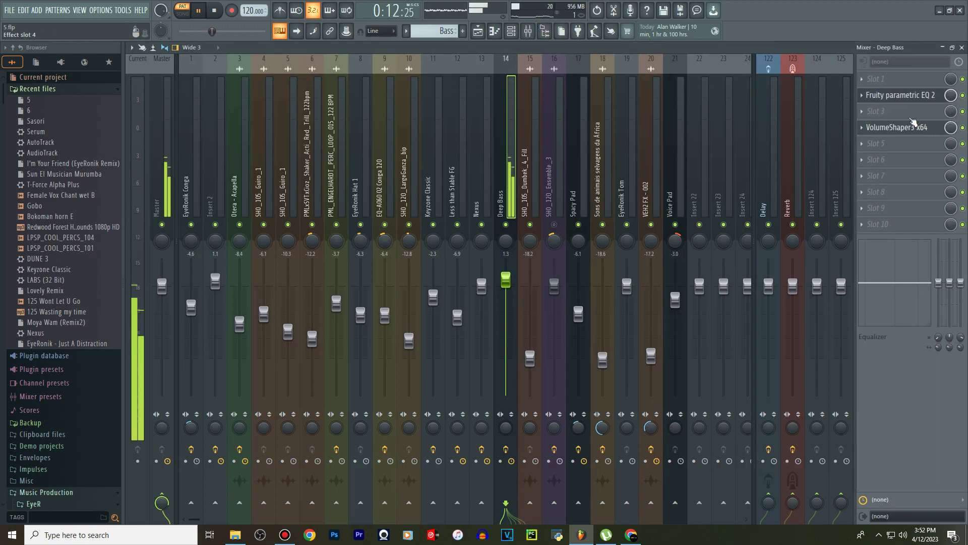
click(906, 97)
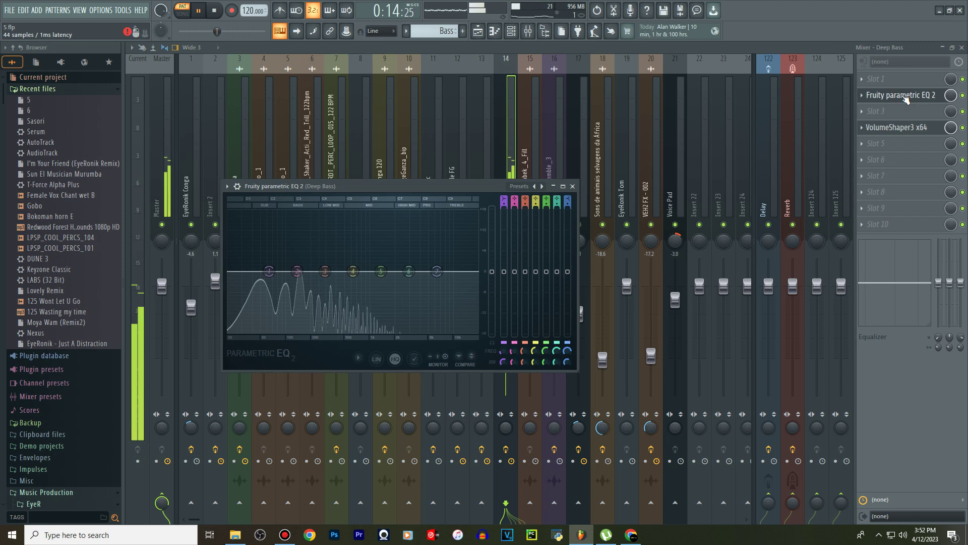
click(963, 128)
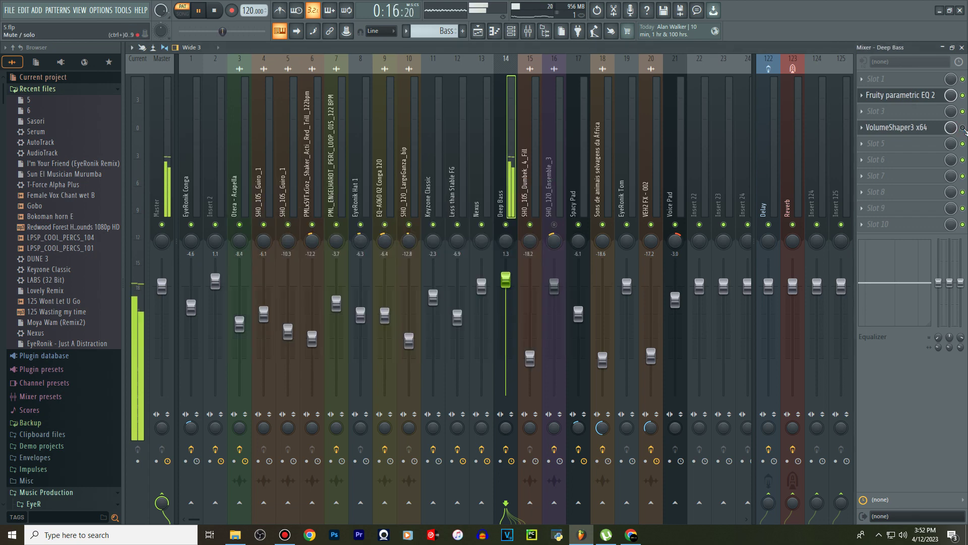
click(901, 129)
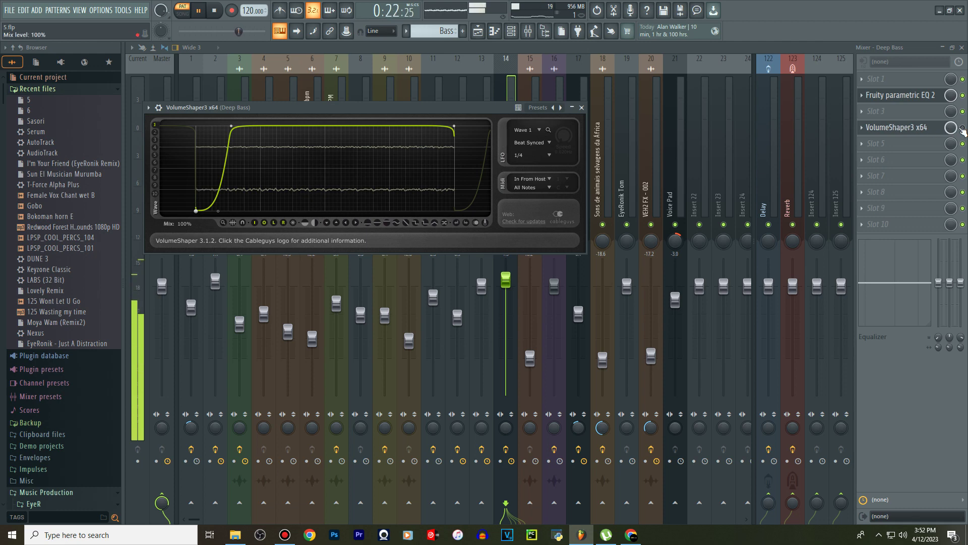
click(963, 128)
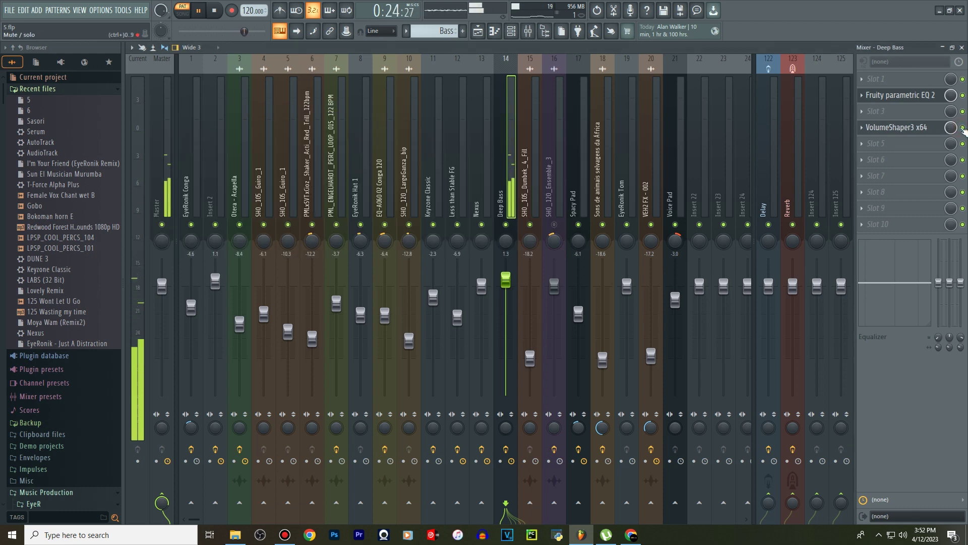
Return to the playlist, play the arrangement in song mode from about bar 101, and unmute Tracks 17, 3, 4 and 15
click(479, 32)
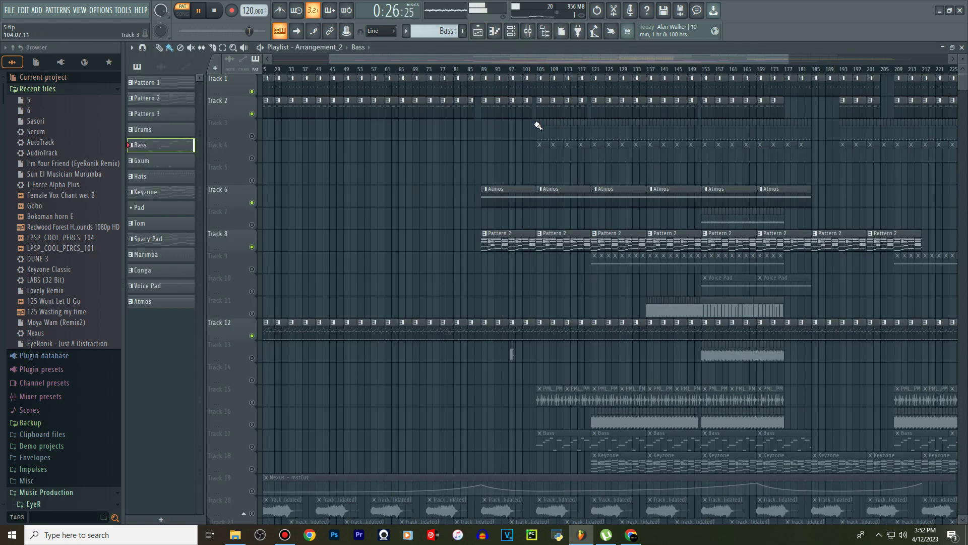
scroll(537, 201, down, 5)
scroll(538, 232, up, 5)
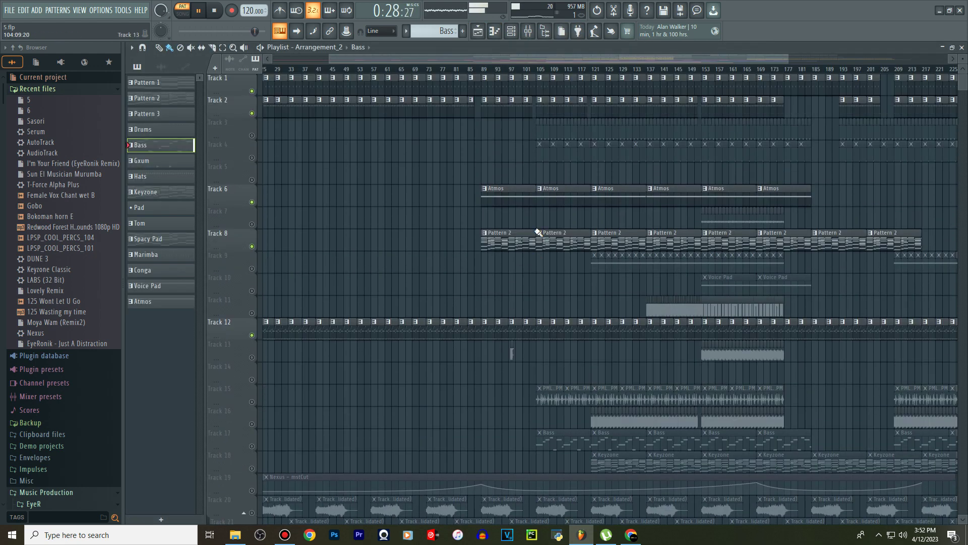
click(527, 71)
click(252, 447)
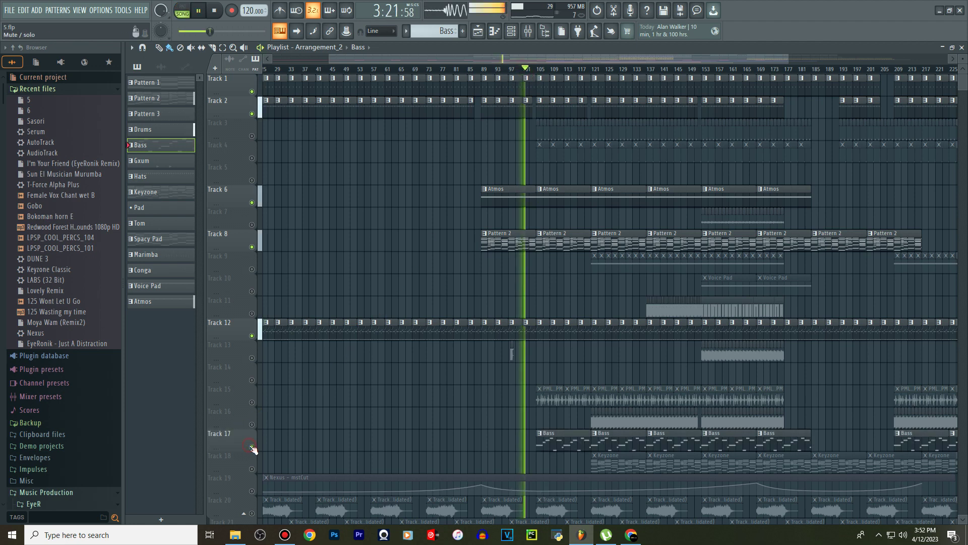
click(252, 136)
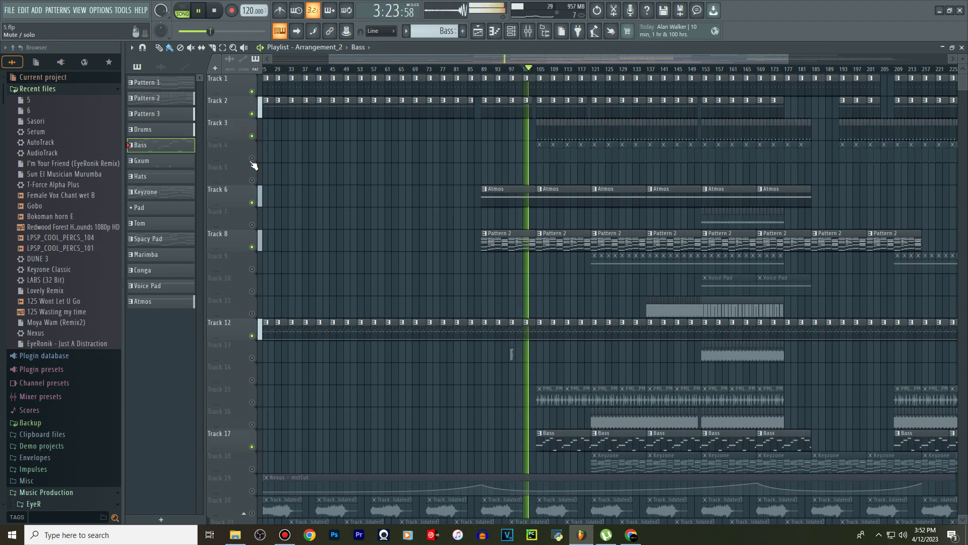
click(252, 160)
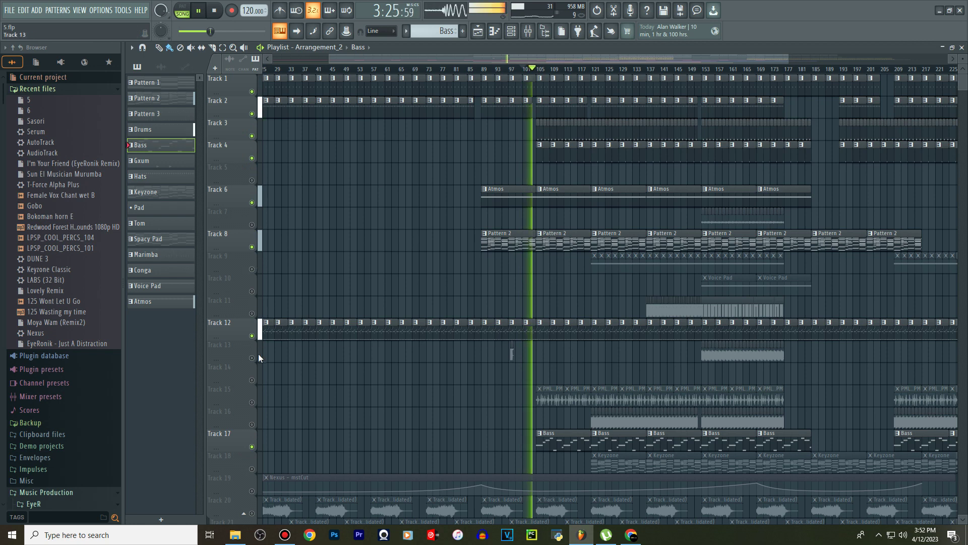
click(252, 403)
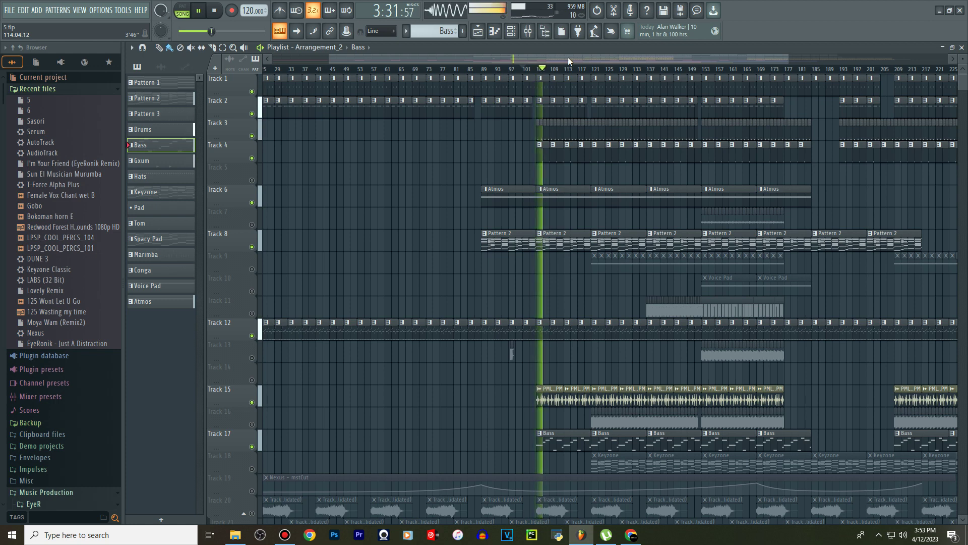
Stop playback and unmute Track 24 with the Spacy Pad clips plus the automation clips on Tracks 25, 23, 22 and 19
drag(568, 56, 583, 56)
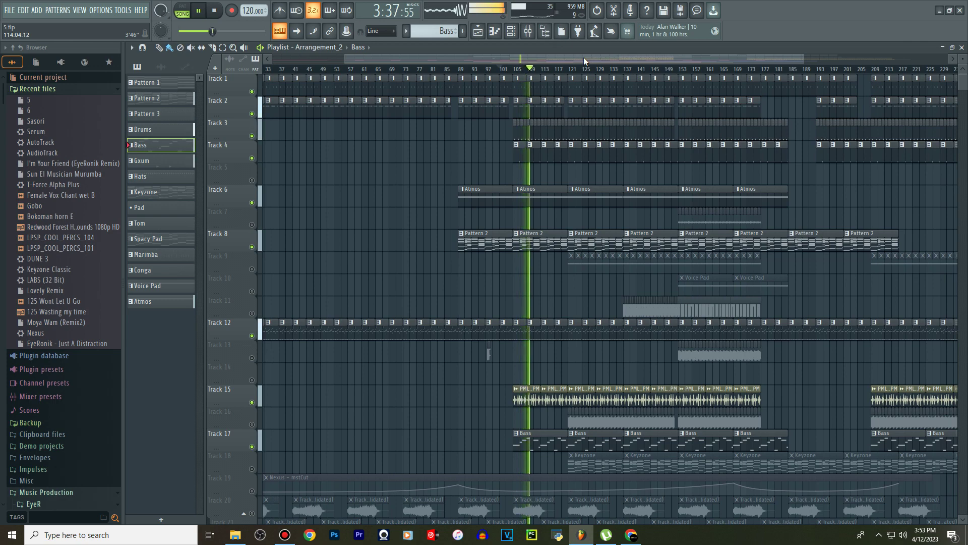
drag(583, 56, 610, 56)
scroll(571, 196, down, 4)
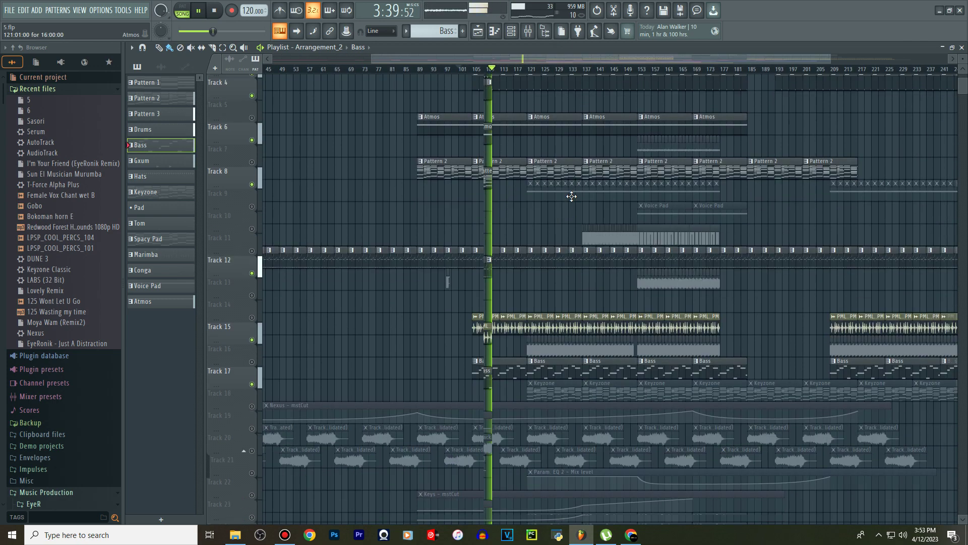
scroll(571, 196, down, 2)
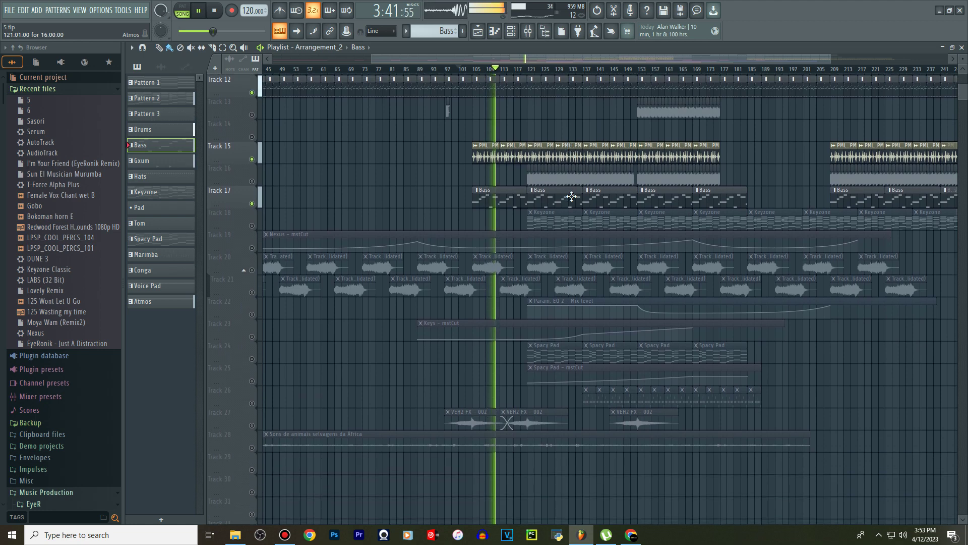
click(215, 11)
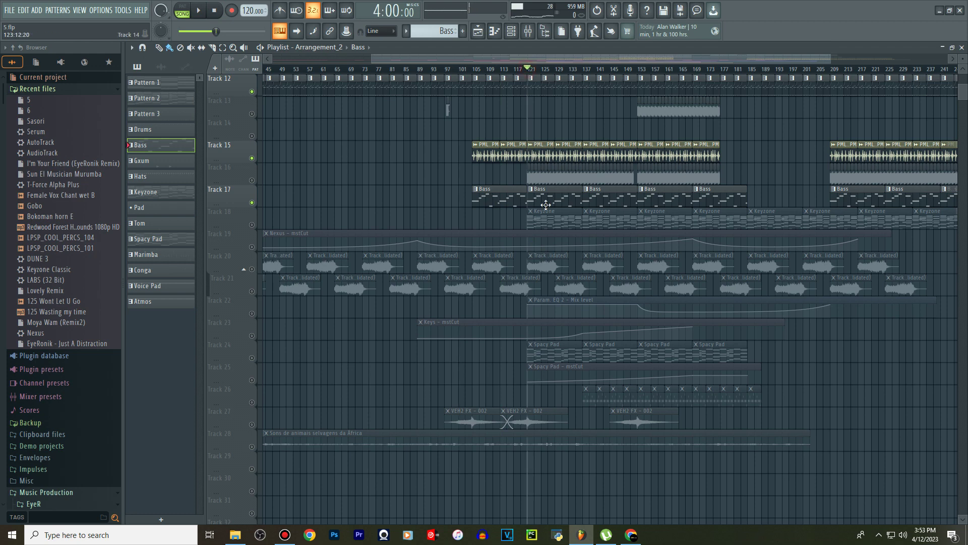
click(252, 359)
click(253, 380)
click(252, 336)
click(252, 313)
click(252, 247)
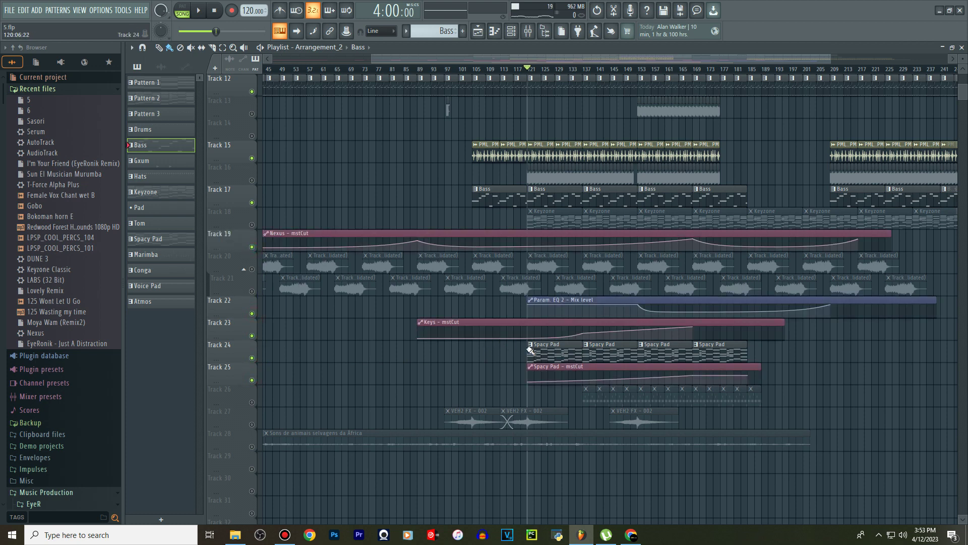
Examine the Spacy Pad pattern's notes in the piano roll and the Nexus instrument on its channel
double_click(551, 353)
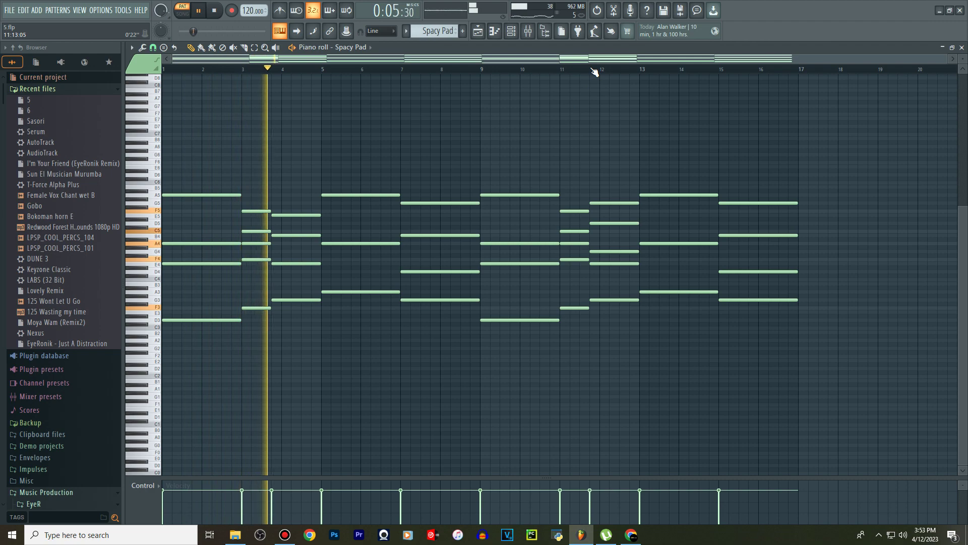
click(512, 31)
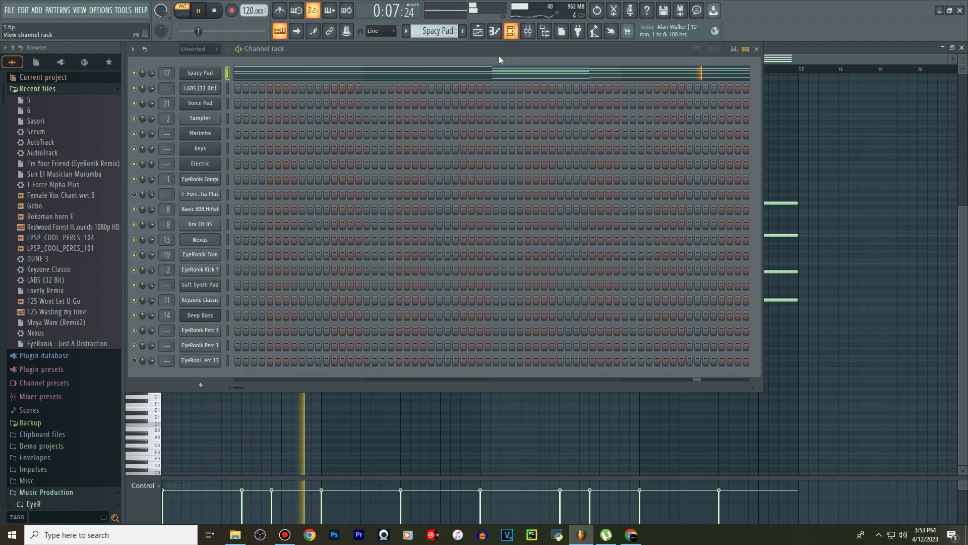
click(200, 73)
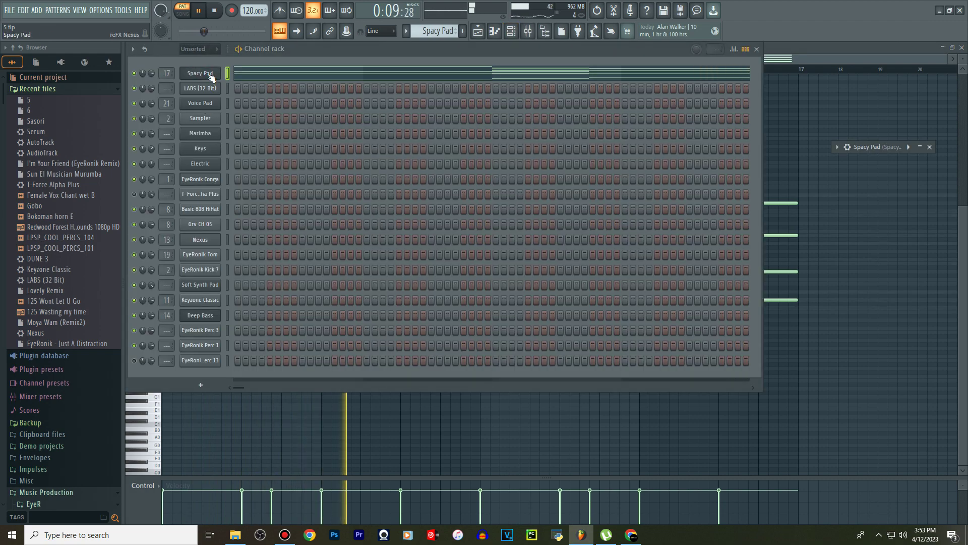
double_click(870, 147)
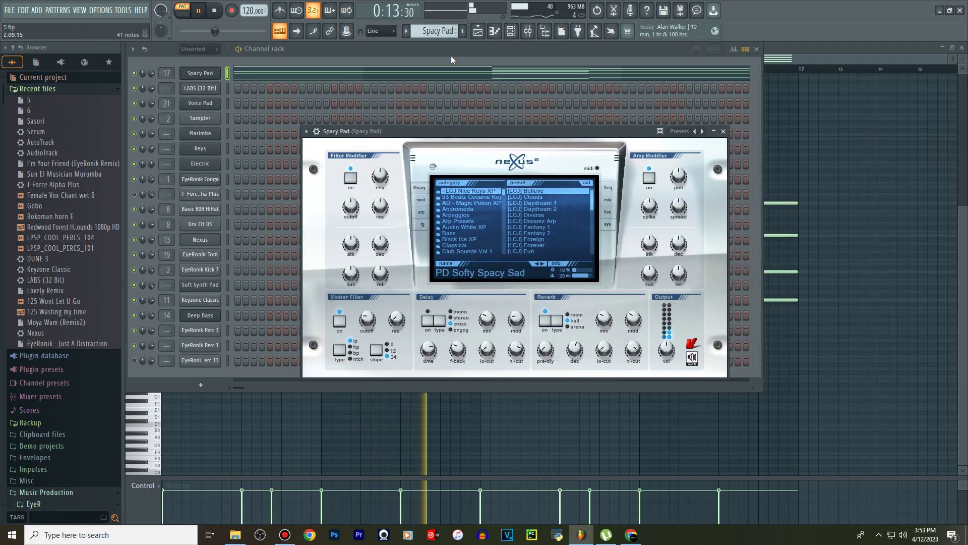
Return to the playlist and unmute Tracks 27, 28 and 18
click(480, 32)
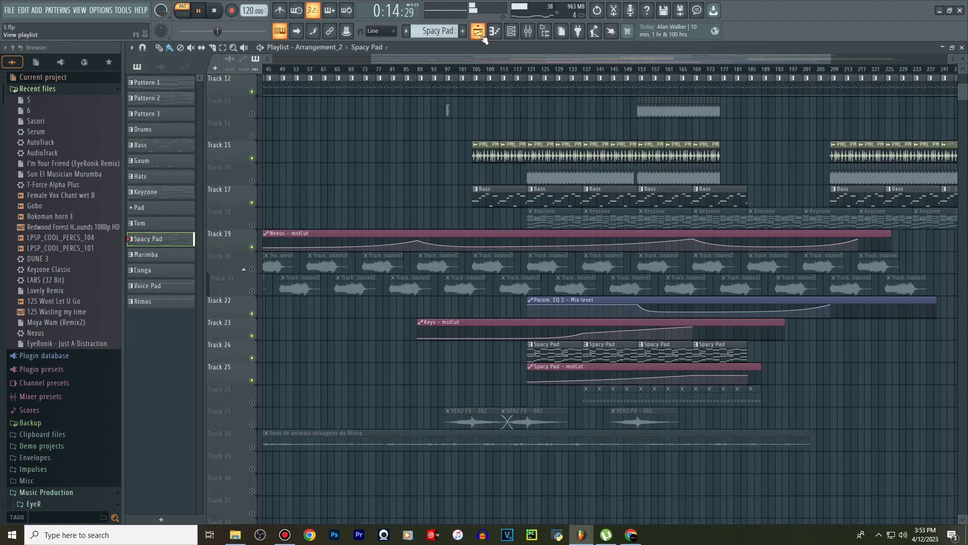
click(251, 424)
click(251, 447)
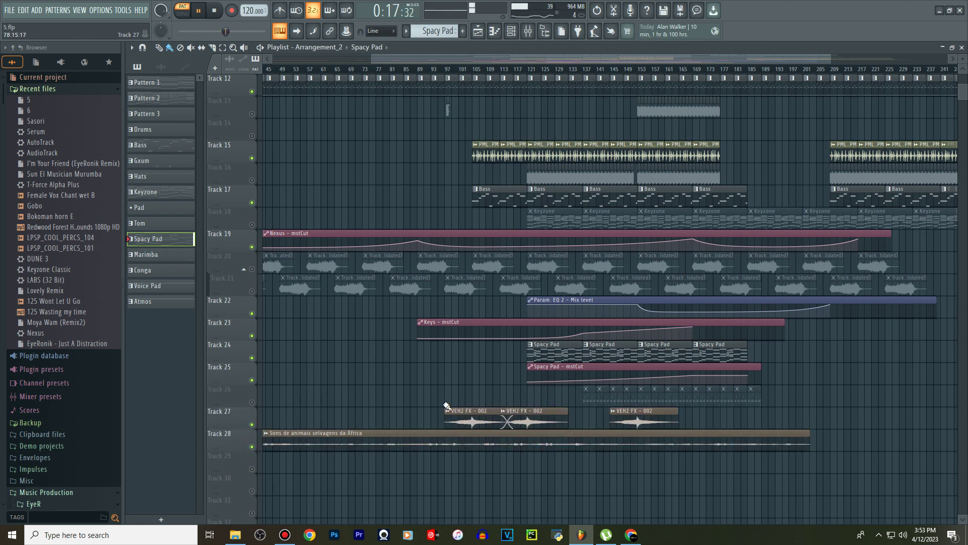
click(253, 224)
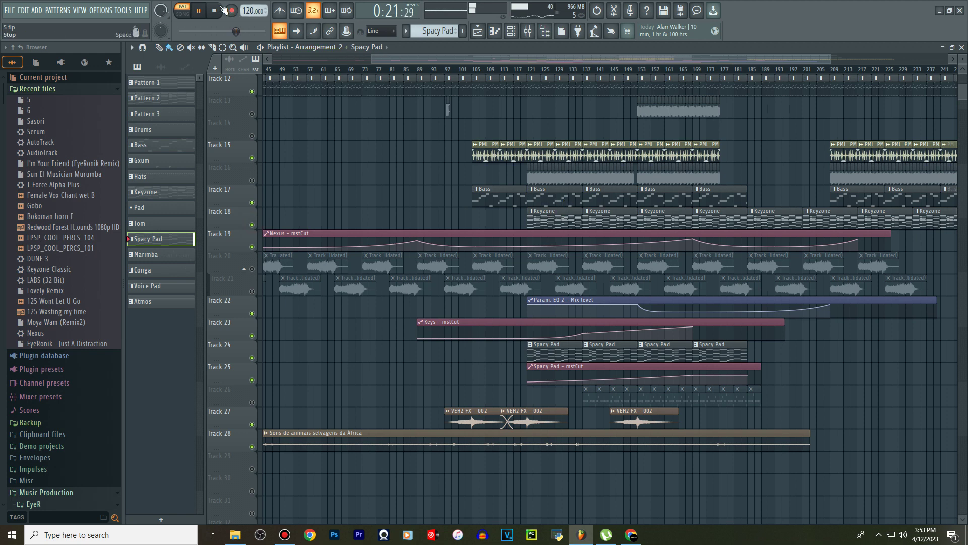
Play the Keyzone pattern while reviewing its notes in the piano roll, and examine the Keyzone Classic instrument
double_click(543, 220)
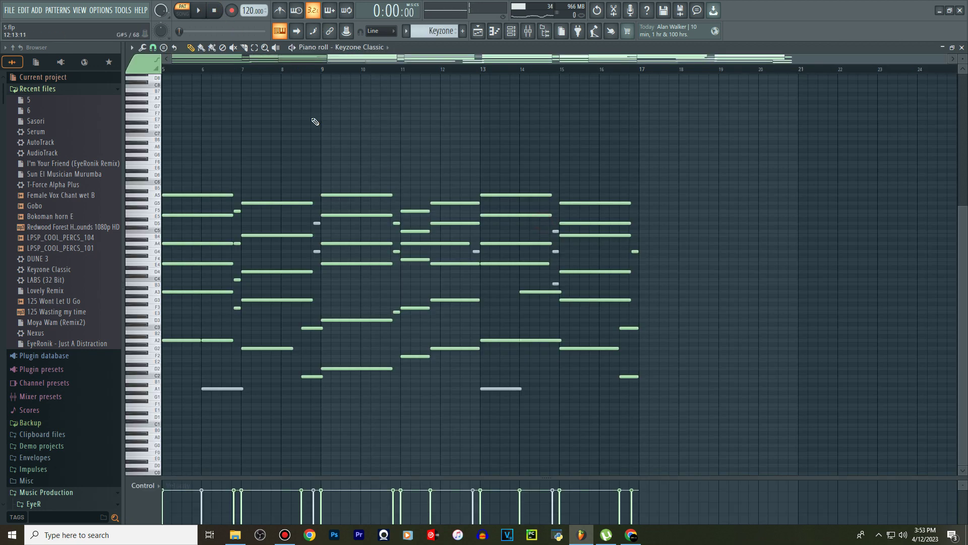
click(198, 10)
drag(578, 59, 388, 72)
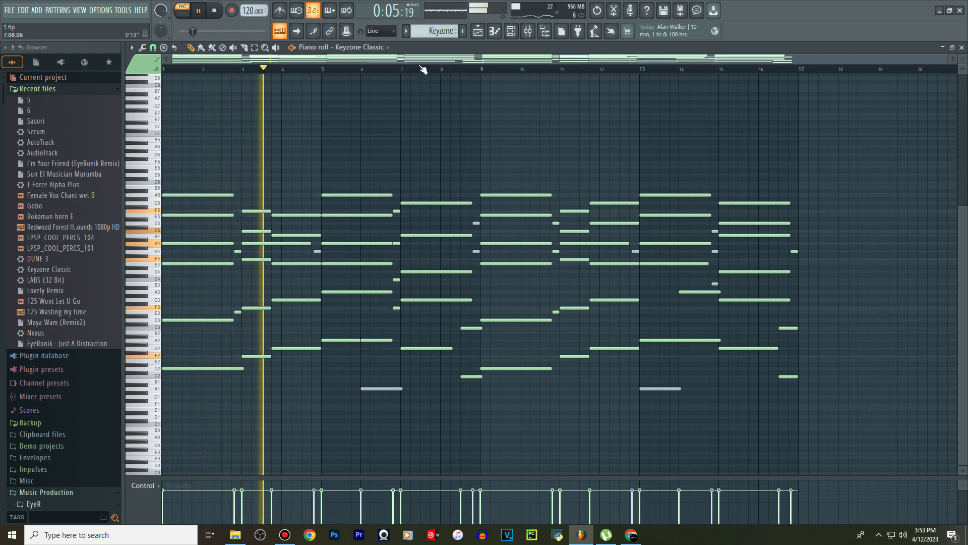
click(511, 31)
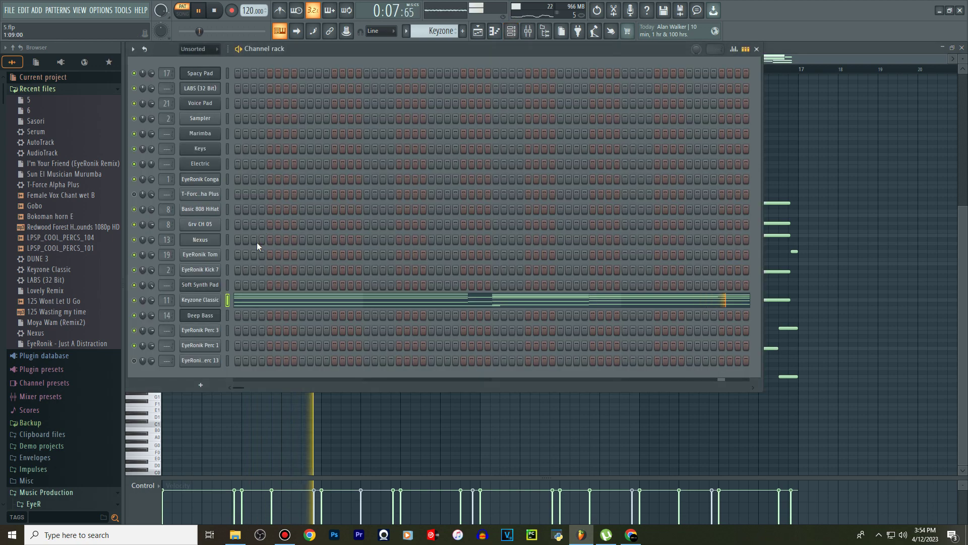
click(201, 302)
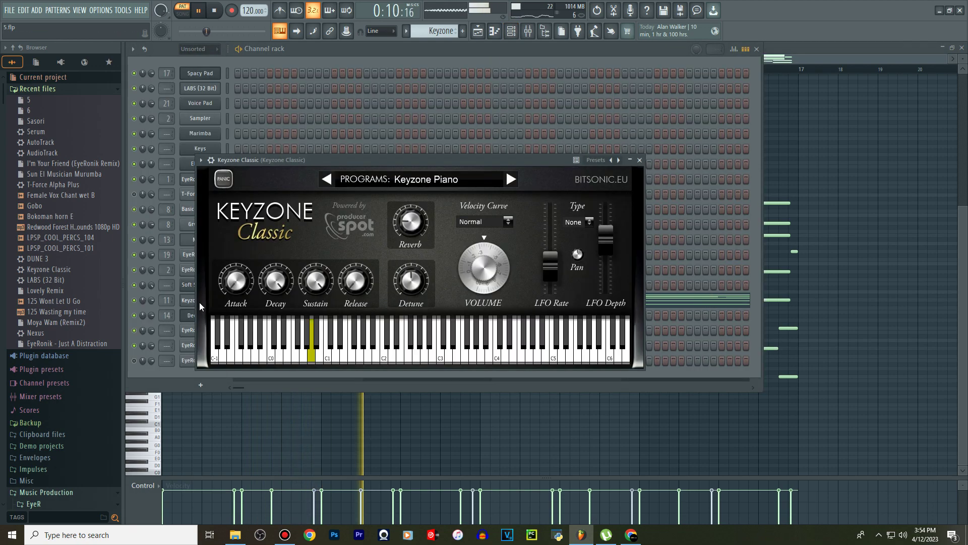
click(639, 160)
key(F5)
click(514, 301)
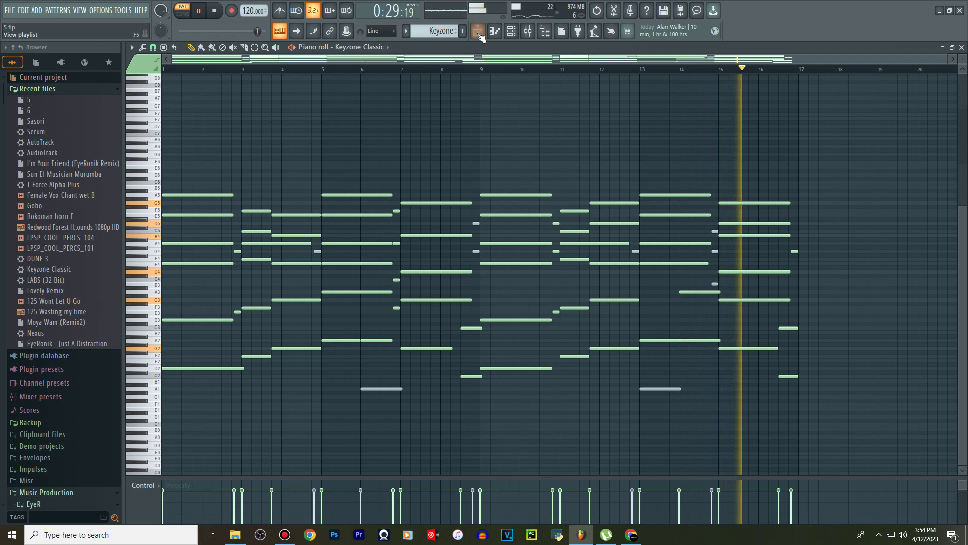
In the playlist, unmute Tracks 16, 9 and 11 and delete the muted Hats clips on Track 9 before bar 153
key(F5)
scroll(546, 241, up, 3)
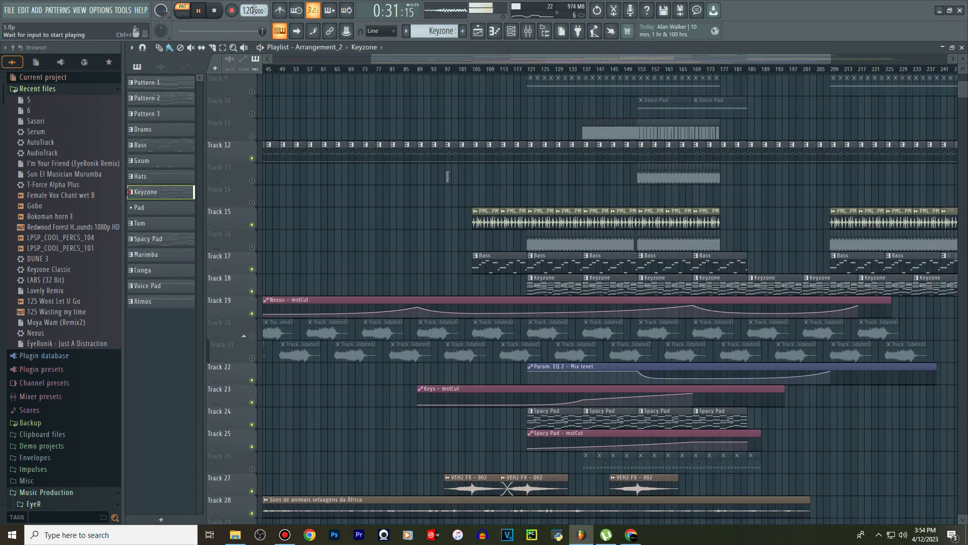
click(251, 247)
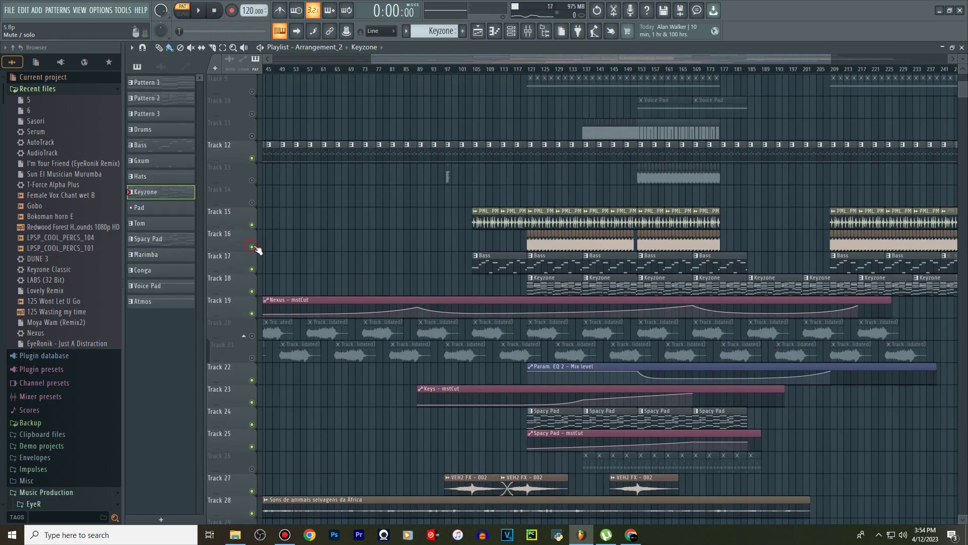
scroll(524, 188, up, 4)
click(252, 180)
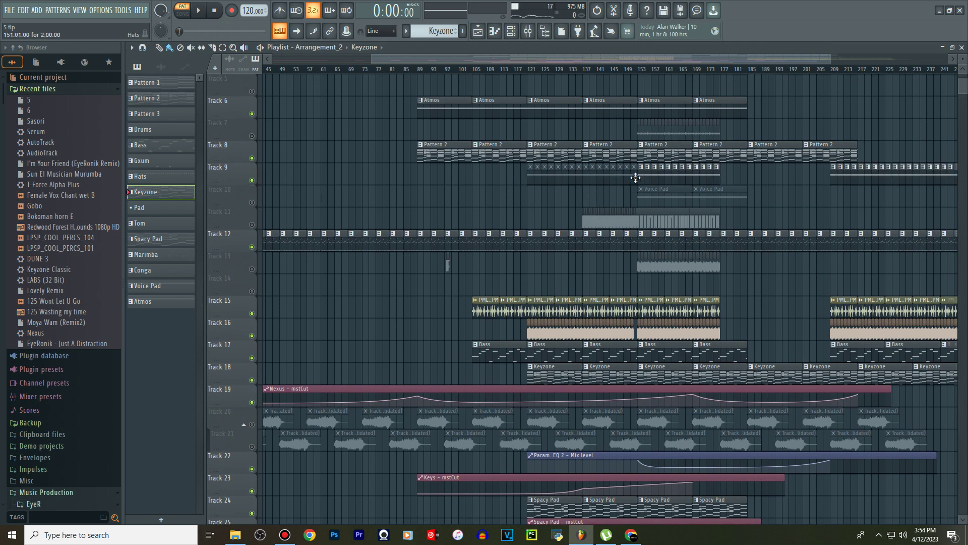
right_click(546, 179)
click(252, 225)
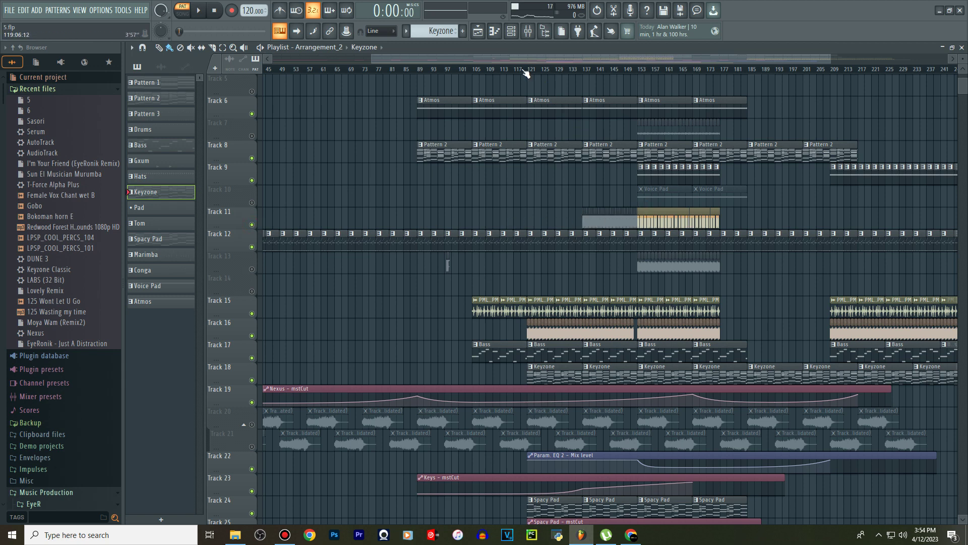
Play the song from bar 117 and delete the muted clips on Track 11 between bars 137 and 153
click(202, 14)
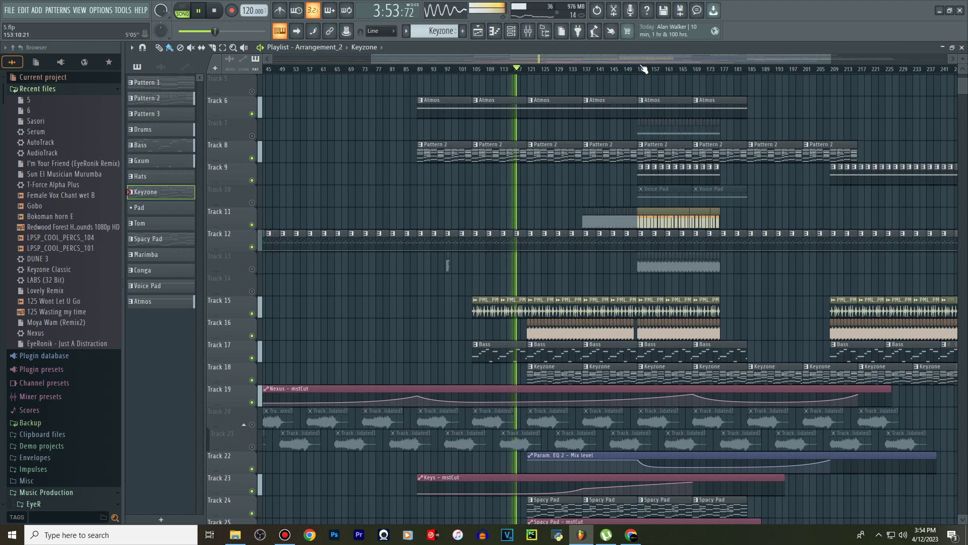
scroll(644, 69, up, 3)
scroll(636, 76, up, 2)
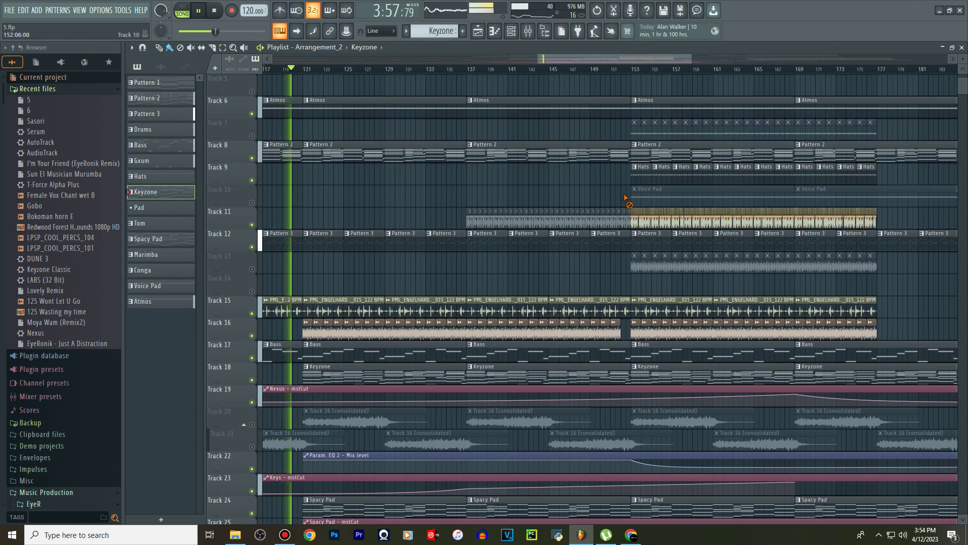
drag(626, 218, 451, 217)
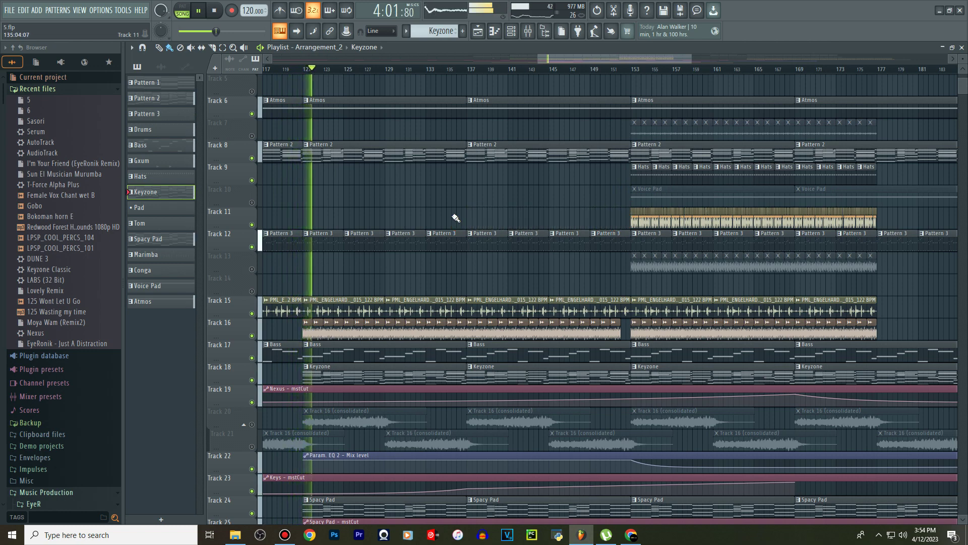
Review the playlist's tracks around bars 105 to 205 while the song plays, and stop playback
scroll(461, 210, up, 2)
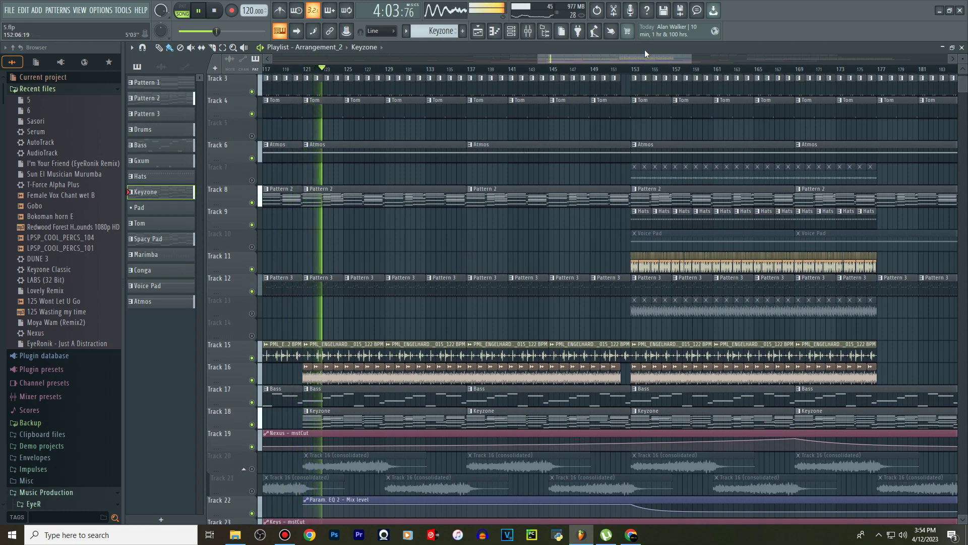
drag(598, 56, 598, 56)
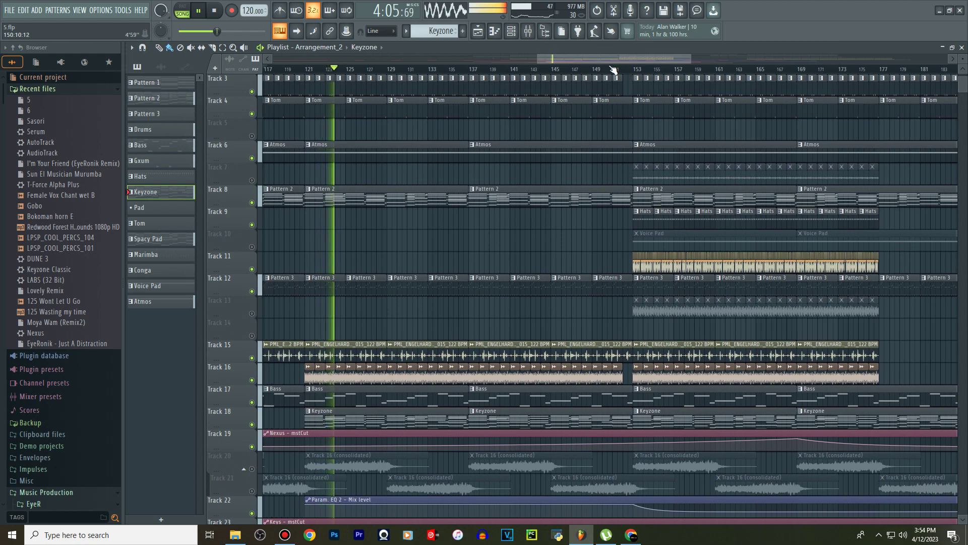
scroll(618, 70, down, 2)
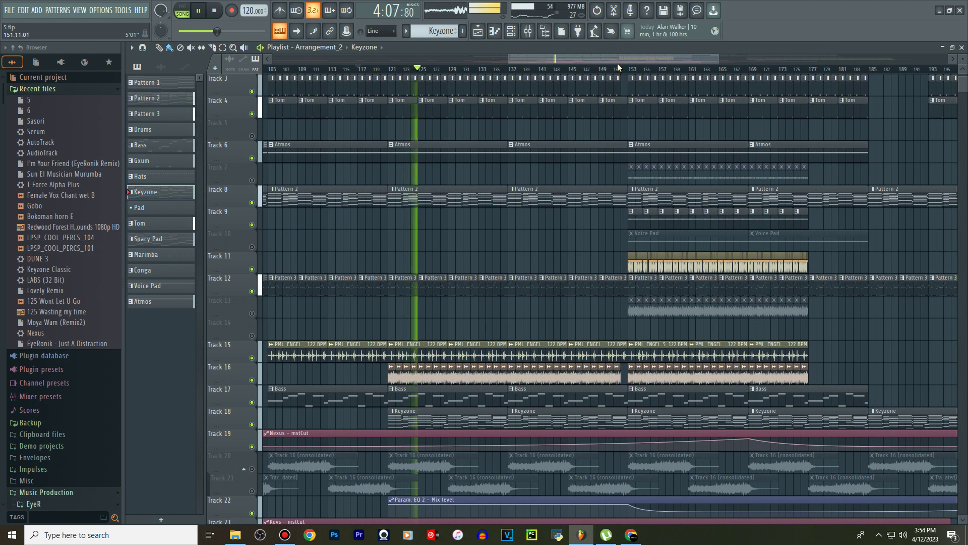
drag(617, 56, 641, 55)
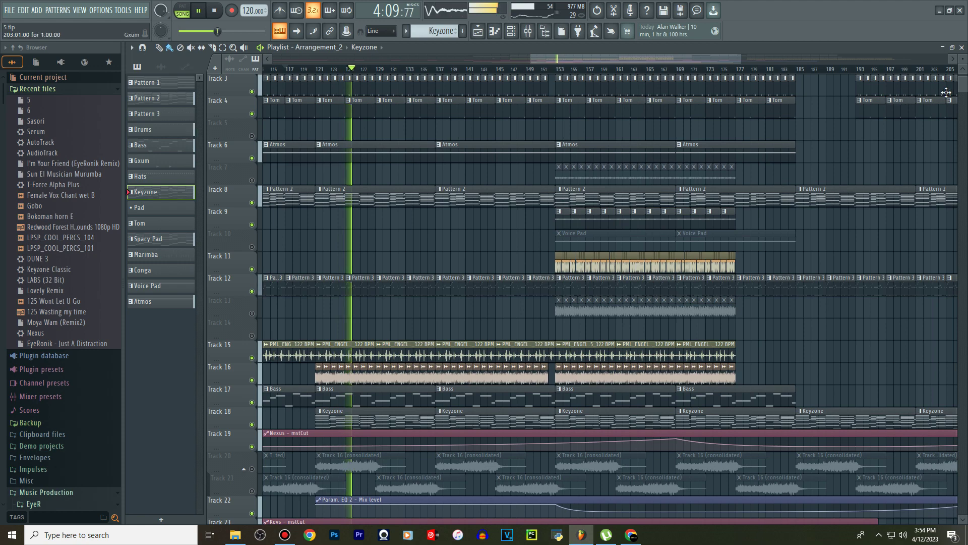
scroll(946, 93, down, 6)
scroll(912, 82, up, 3)
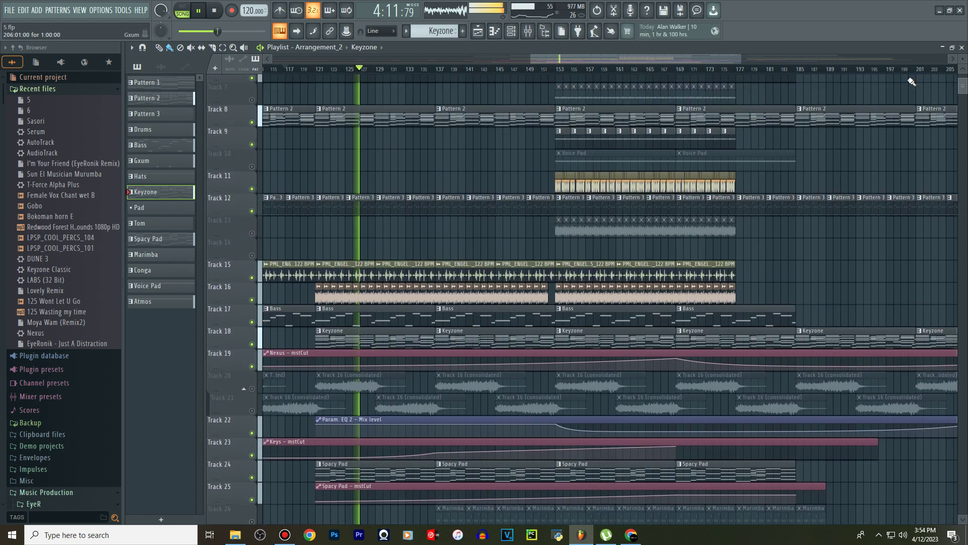
scroll(912, 82, up, 2)
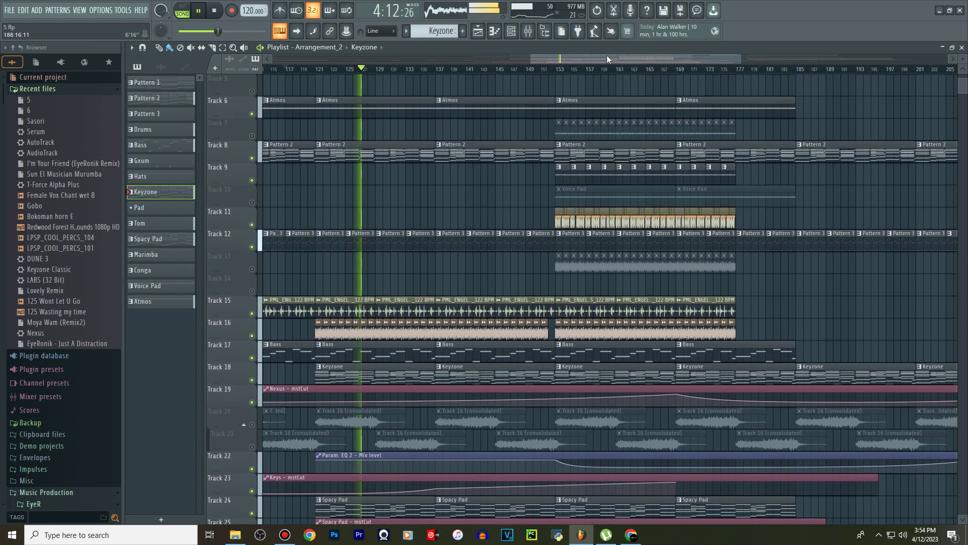
click(219, 14)
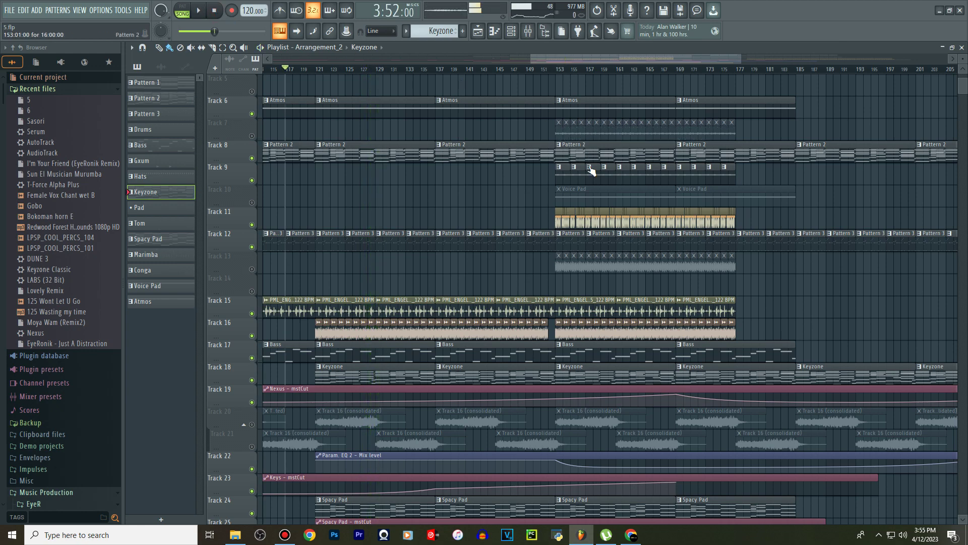
Play the Voice Pad pattern while examining its piano roll notes and the Nexus instrument on its channel
double_click(582, 201)
click(183, 10)
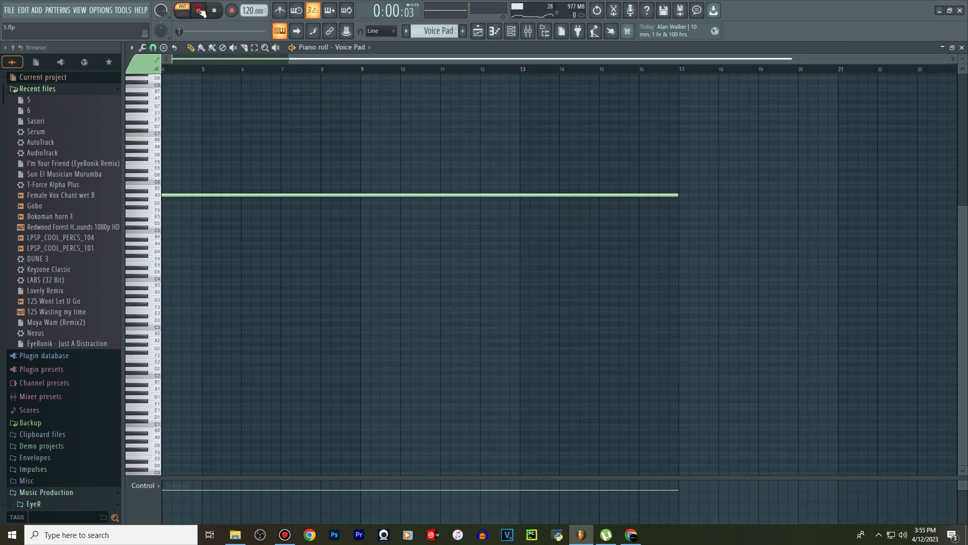
drag(526, 59, 294, 53)
click(514, 33)
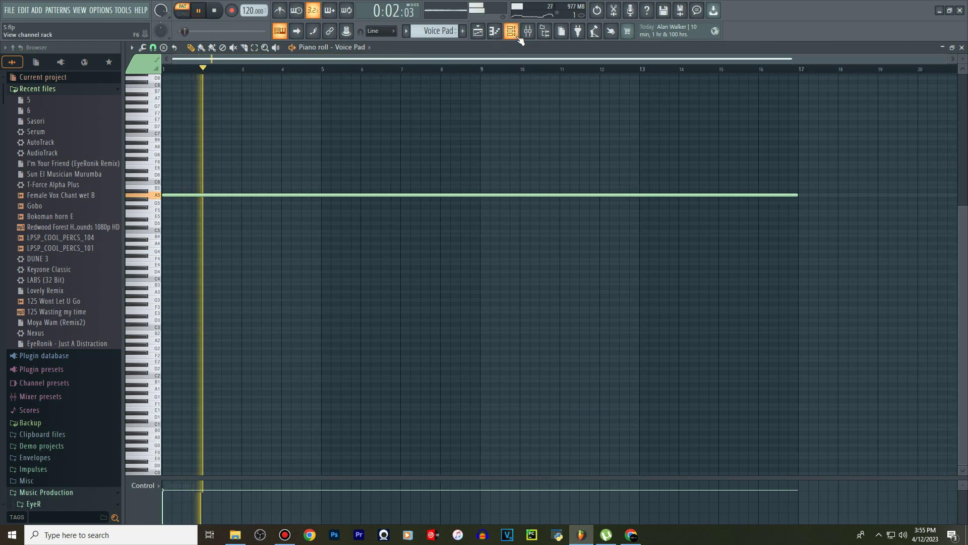
click(201, 103)
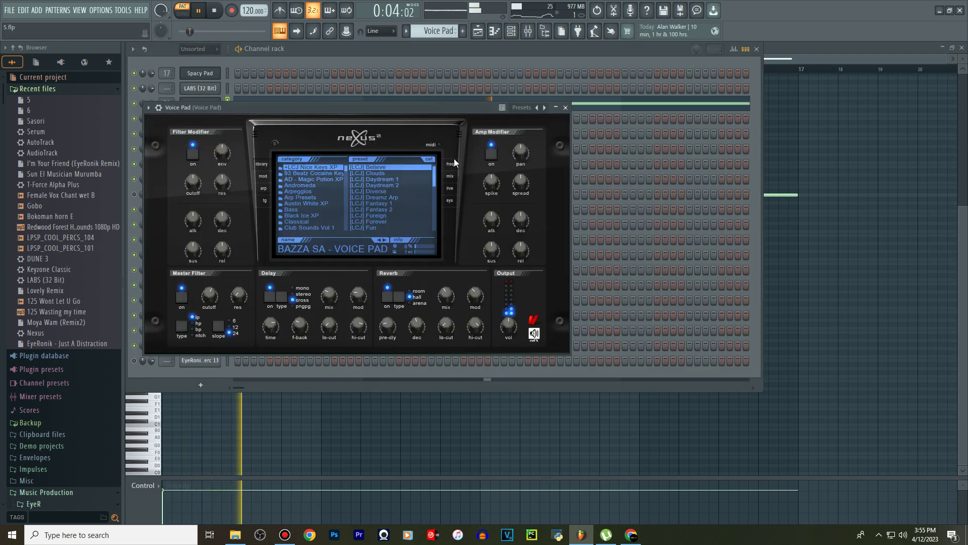
Return to the playlist and unmute Tracks 10, 13 and 7
key(F5)
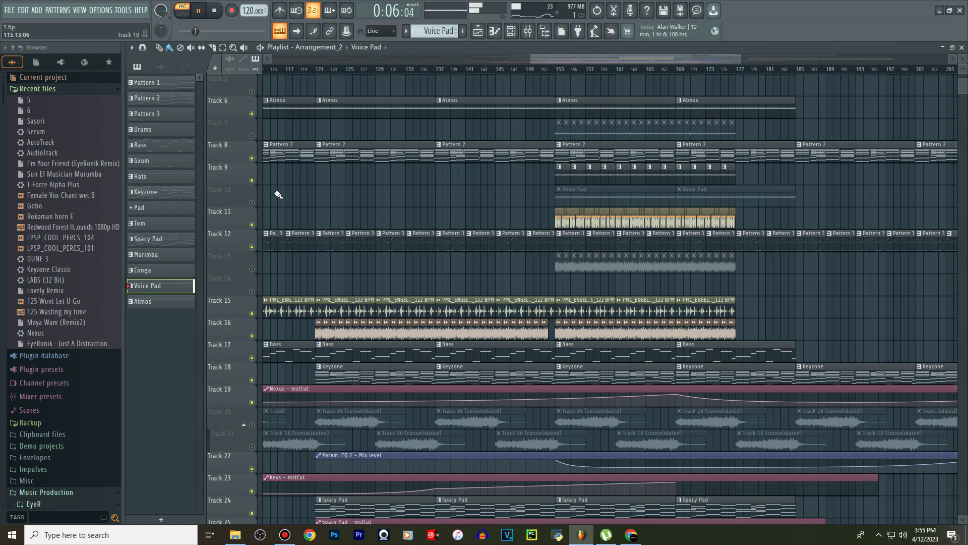
click(252, 202)
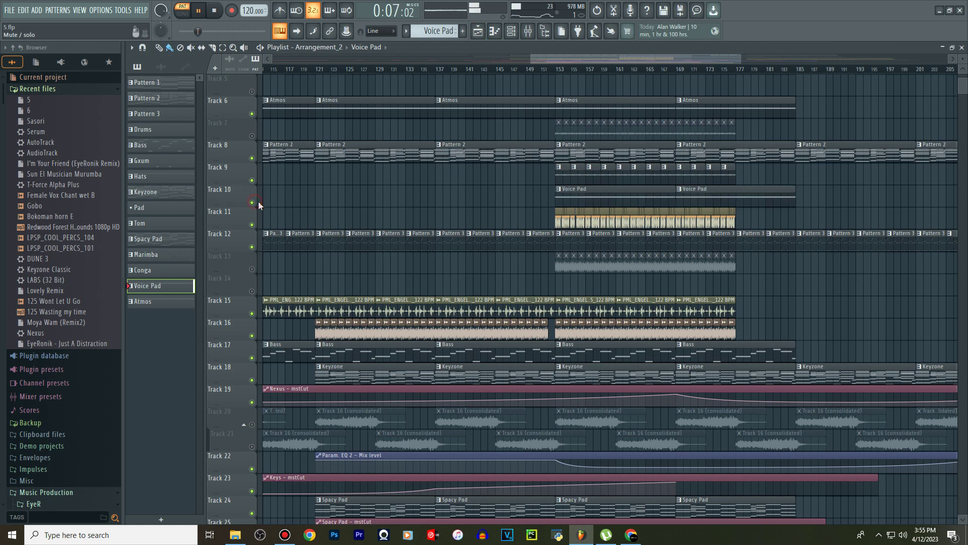
click(252, 268)
scroll(454, 317, down, 4)
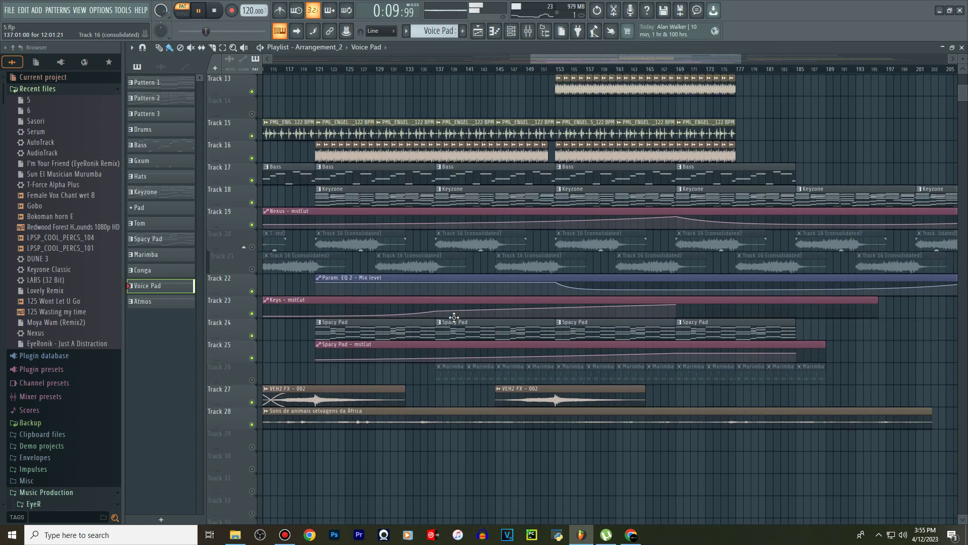
scroll(454, 316, up, 6)
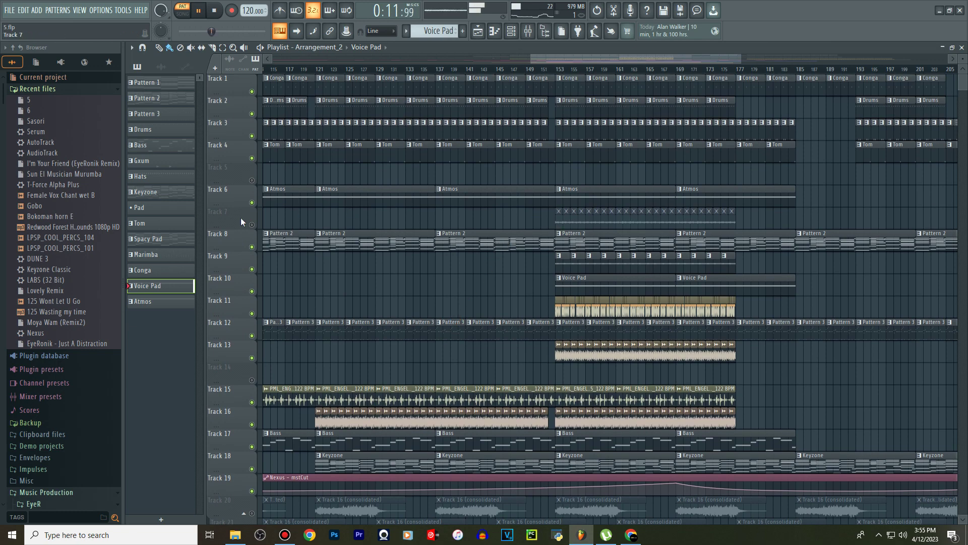
click(252, 225)
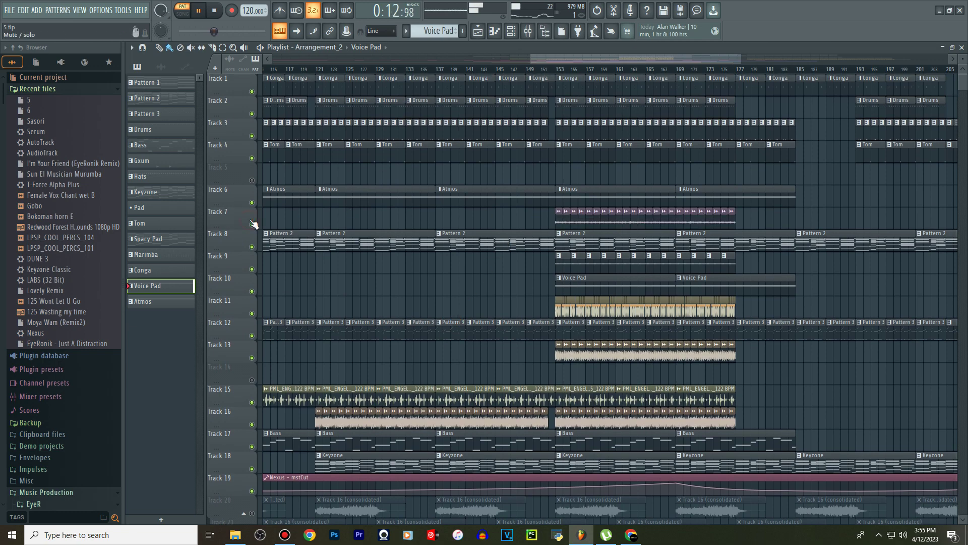
Play the song from bar 149 and examine the whole arrangement across all playlist tracks
click(530, 73)
scroll(593, 70, down, 1)
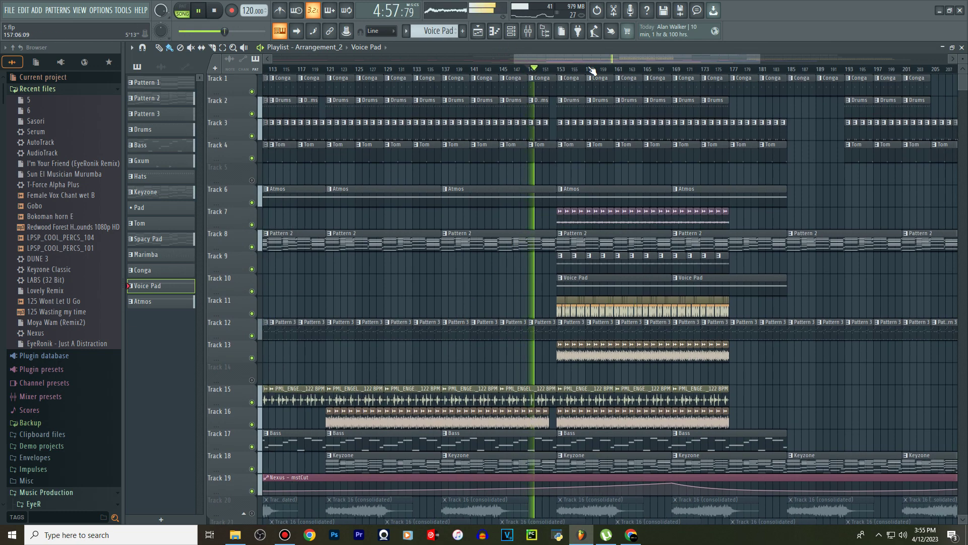
scroll(593, 71, down, 4)
scroll(713, 159, down, 4)
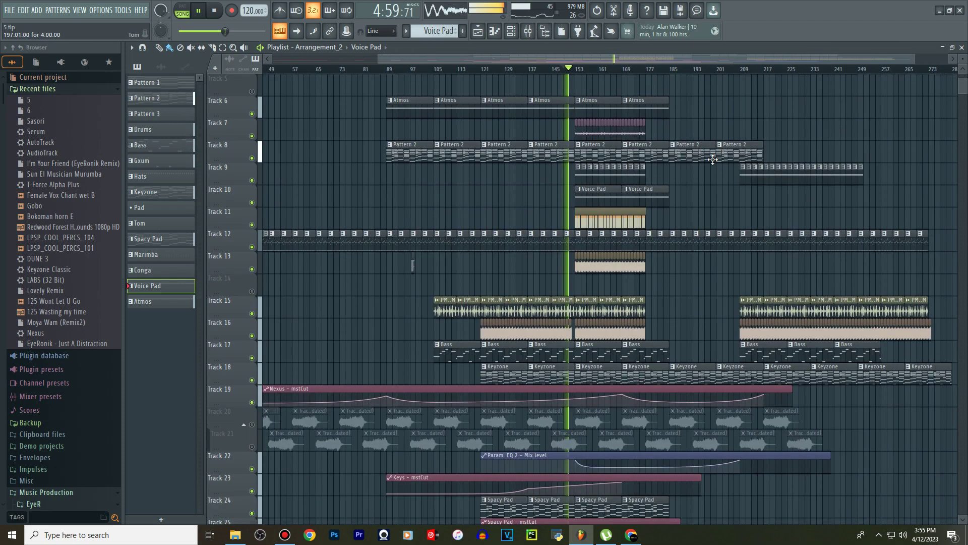
scroll(713, 160, down, 4)
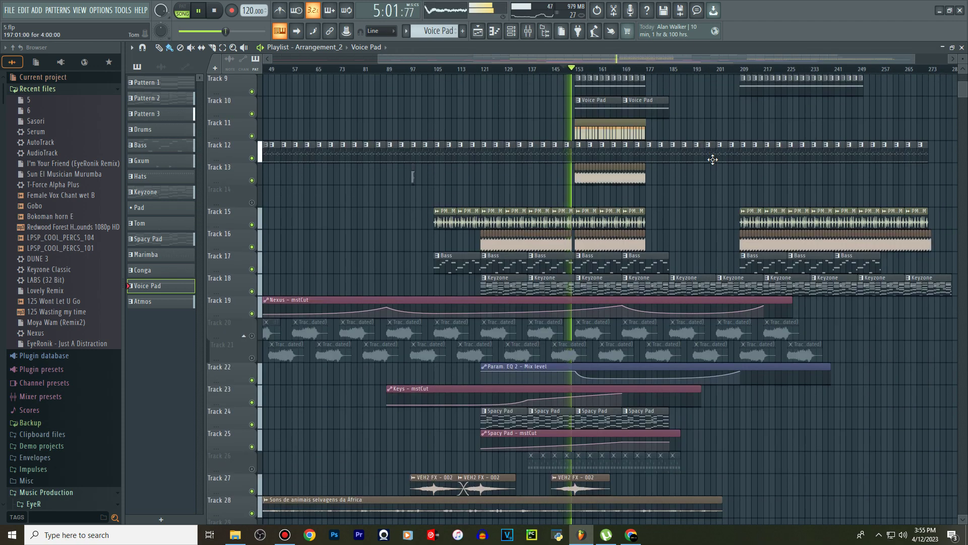
scroll(713, 160, up, 8)
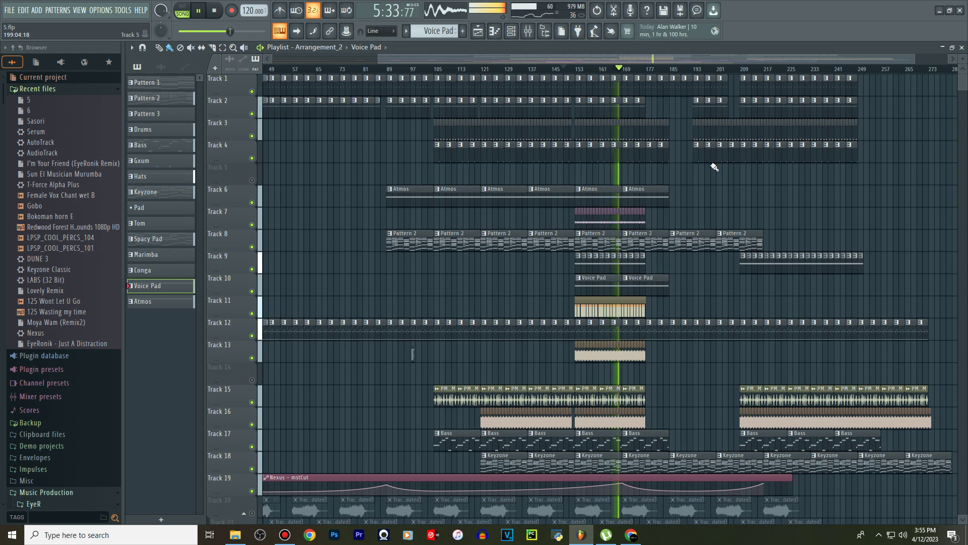
Stop the song playback and switch to the Bandicam recorder window
click(285, 536)
drag(549, 130, 292, 110)
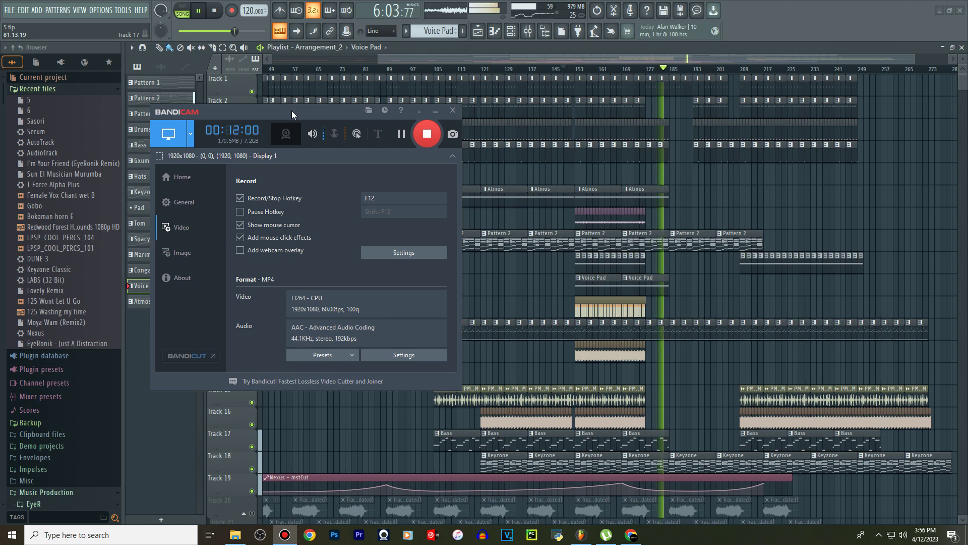
click(218, 16)
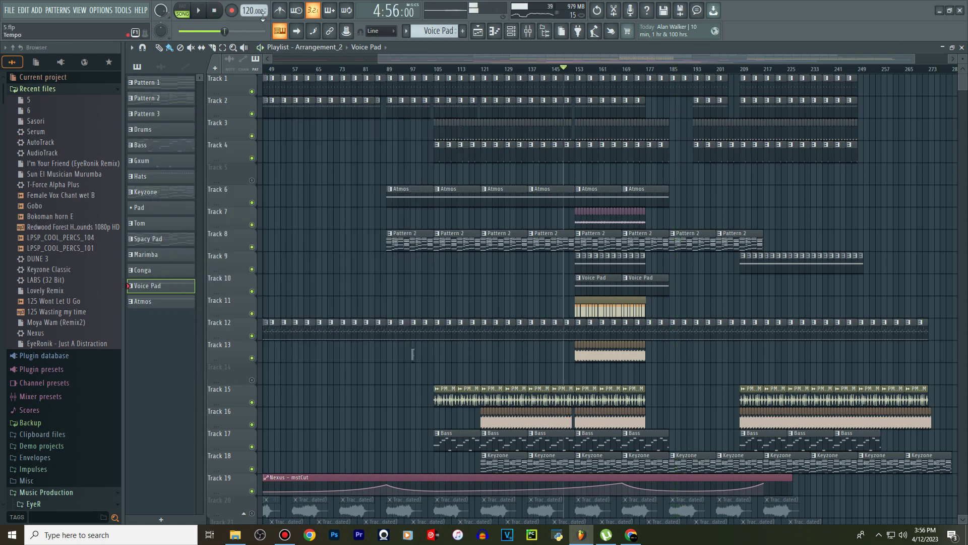
click(285, 535)
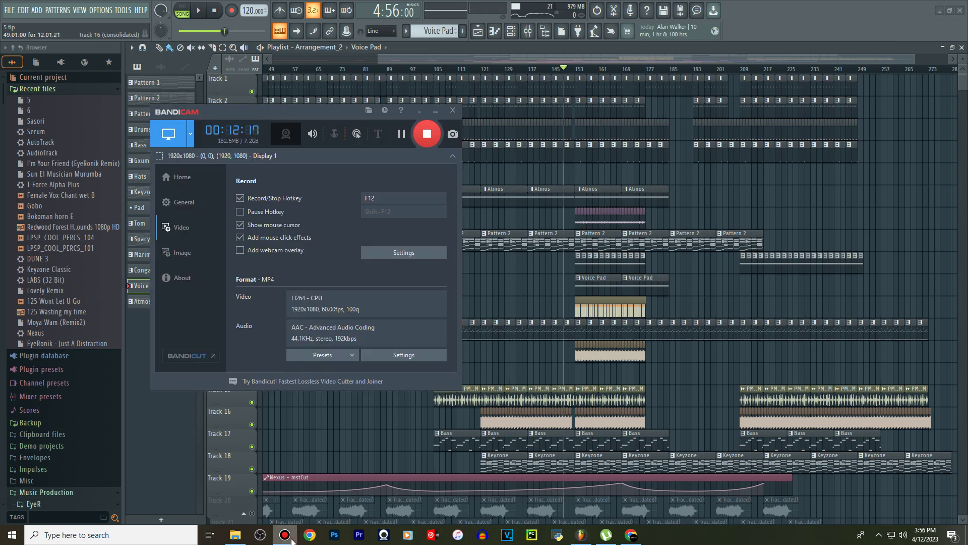